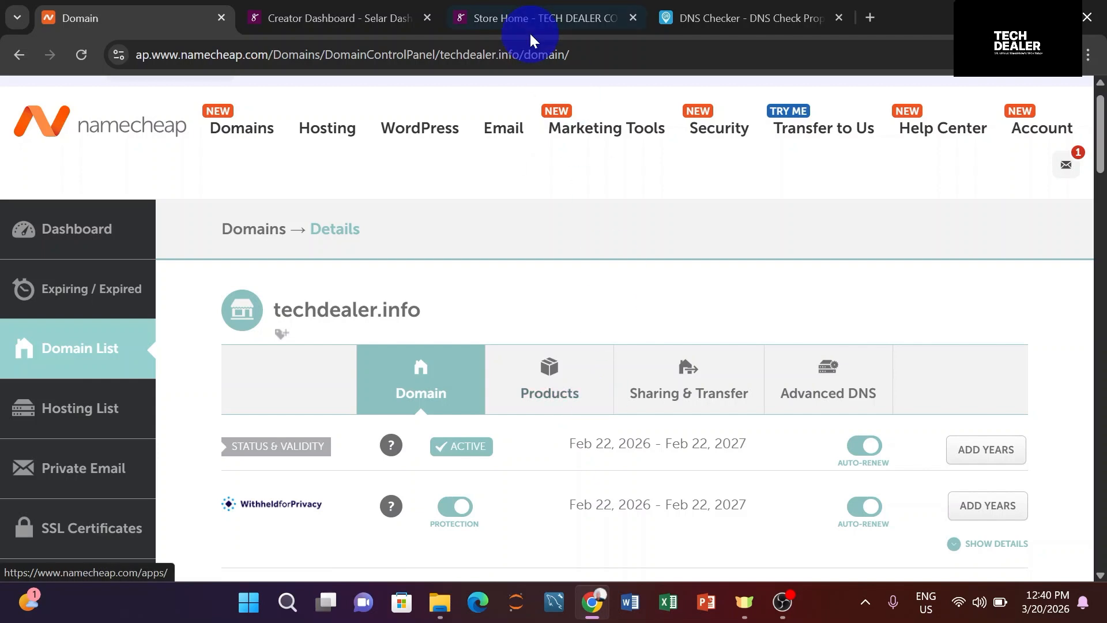
# Compare the Selar store home page at techdealer.info with the domain's details page in Namecheap.
pyautogui.click(534, 14)
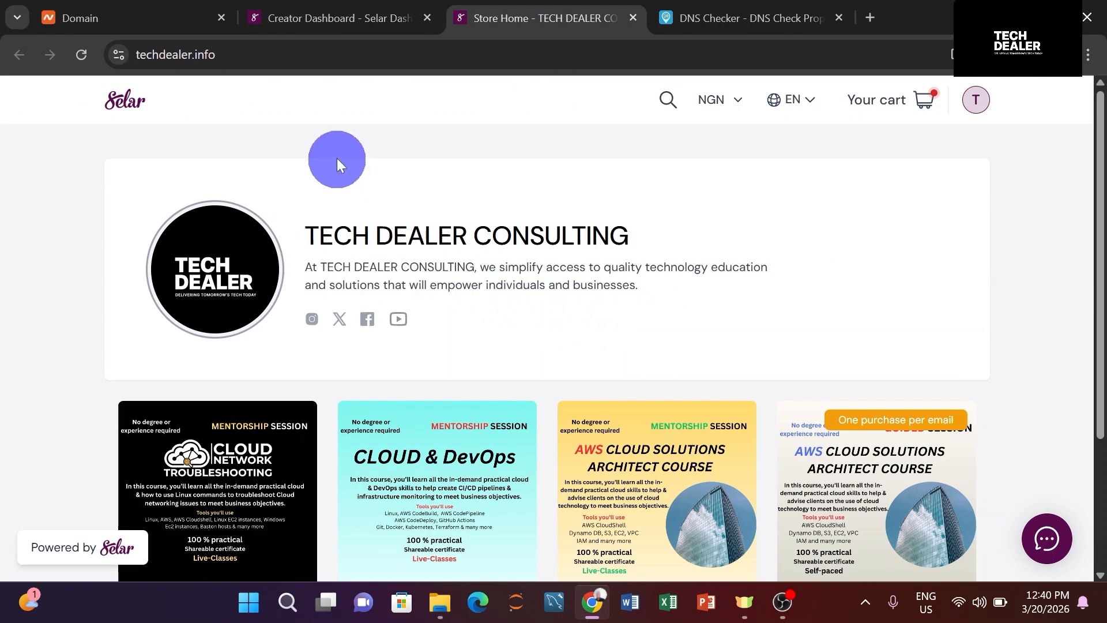
pyautogui.click(280, 54)
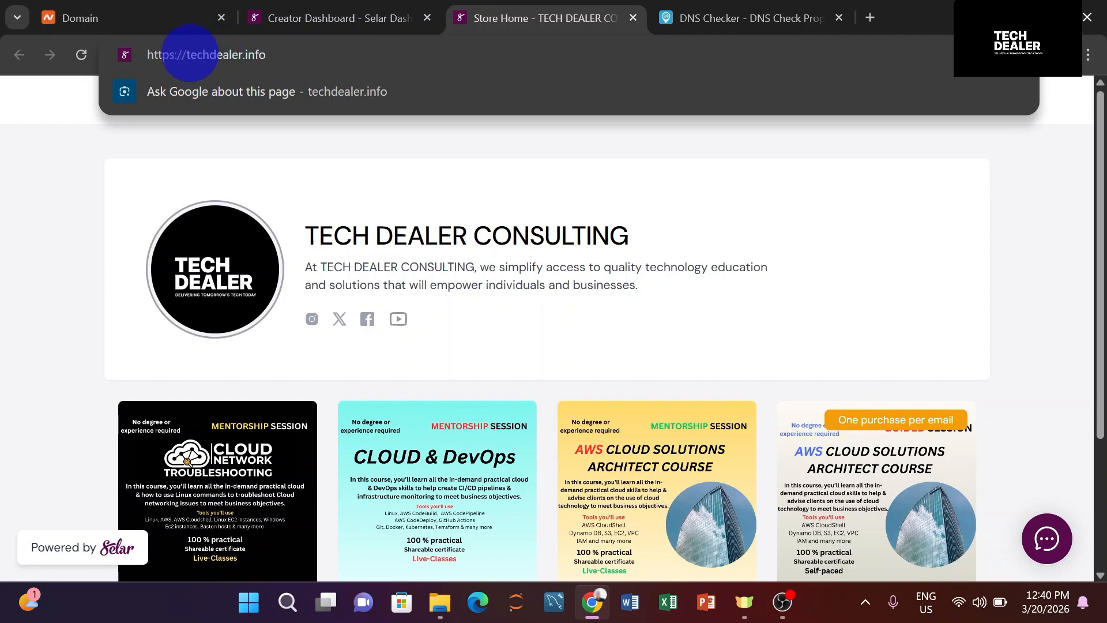
pyautogui.click(139, 15)
pyautogui.moveTo(258, 133)
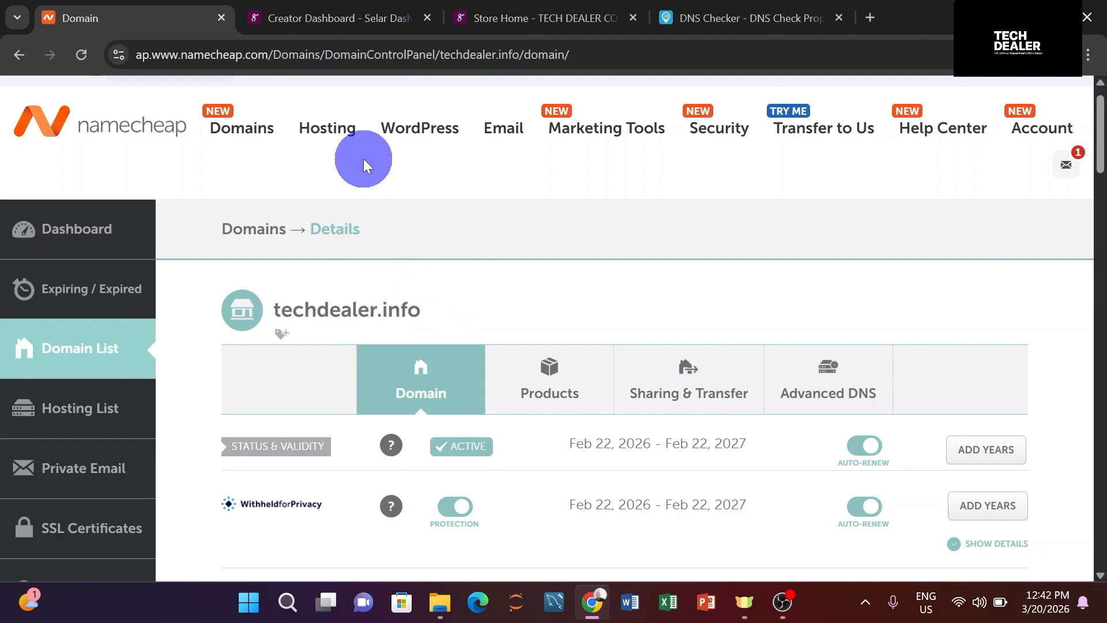
pyautogui.click(548, 18)
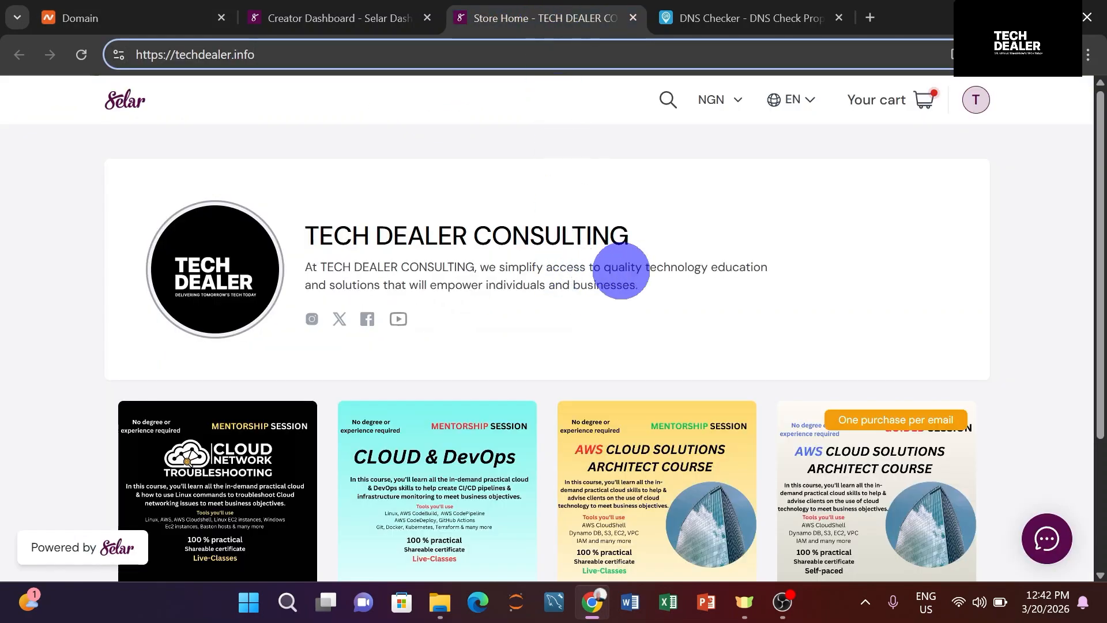
pyautogui.scroll(-1, 571, 302)
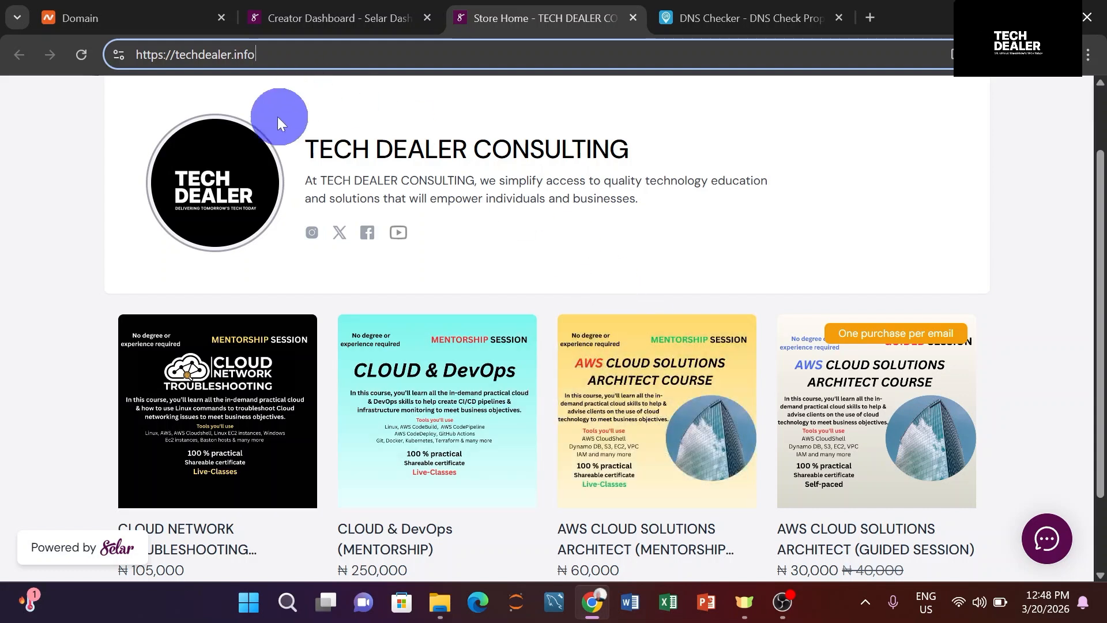
pyautogui.click(131, 22)
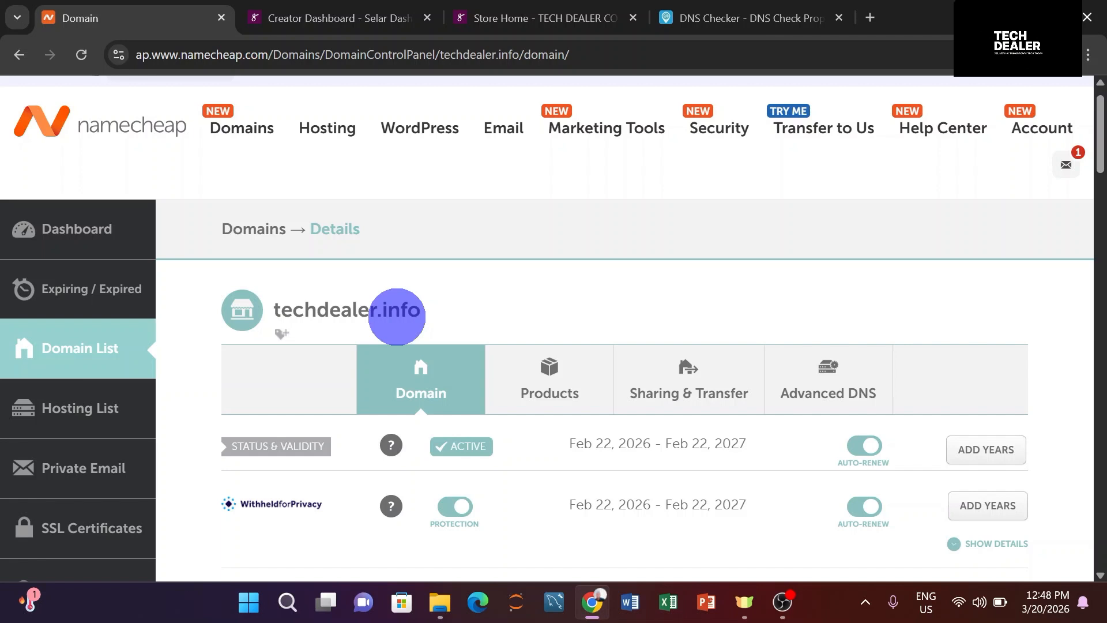
# Open the Custom Domain Settings page from the Selar creator dashboard's settings.
pyautogui.click(371, 20)
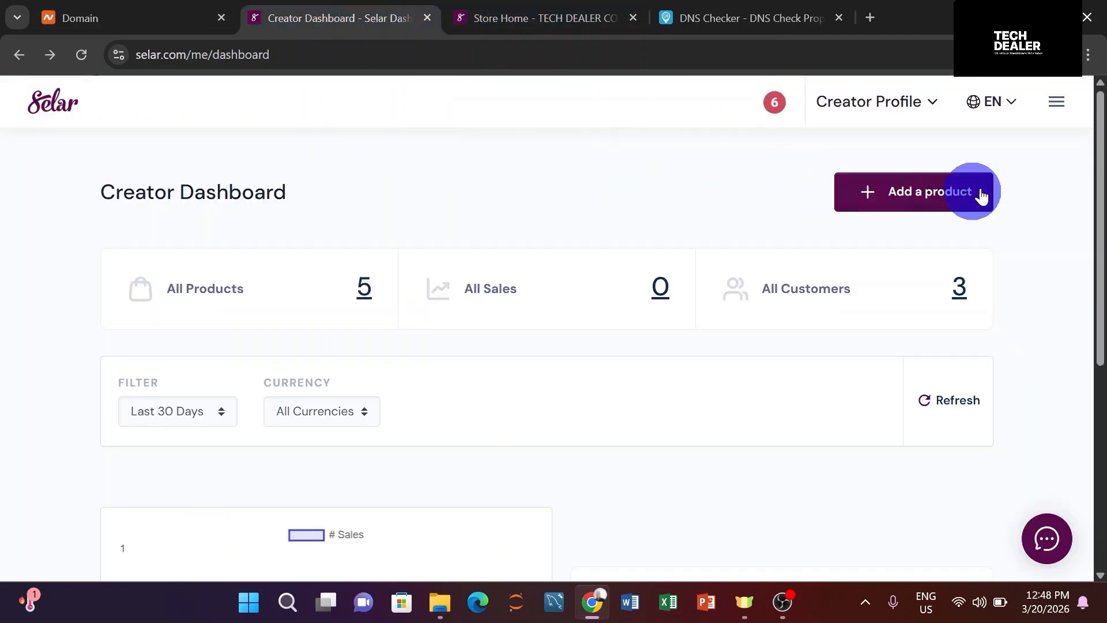
pyautogui.click(1057, 102)
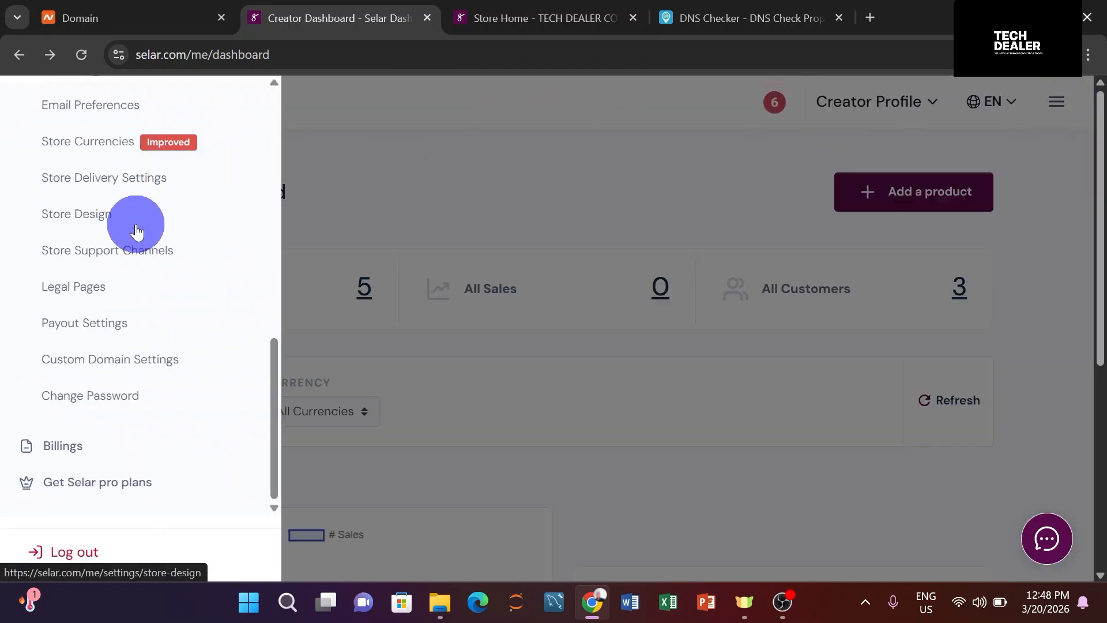
pyautogui.scroll(4, 136, 230)
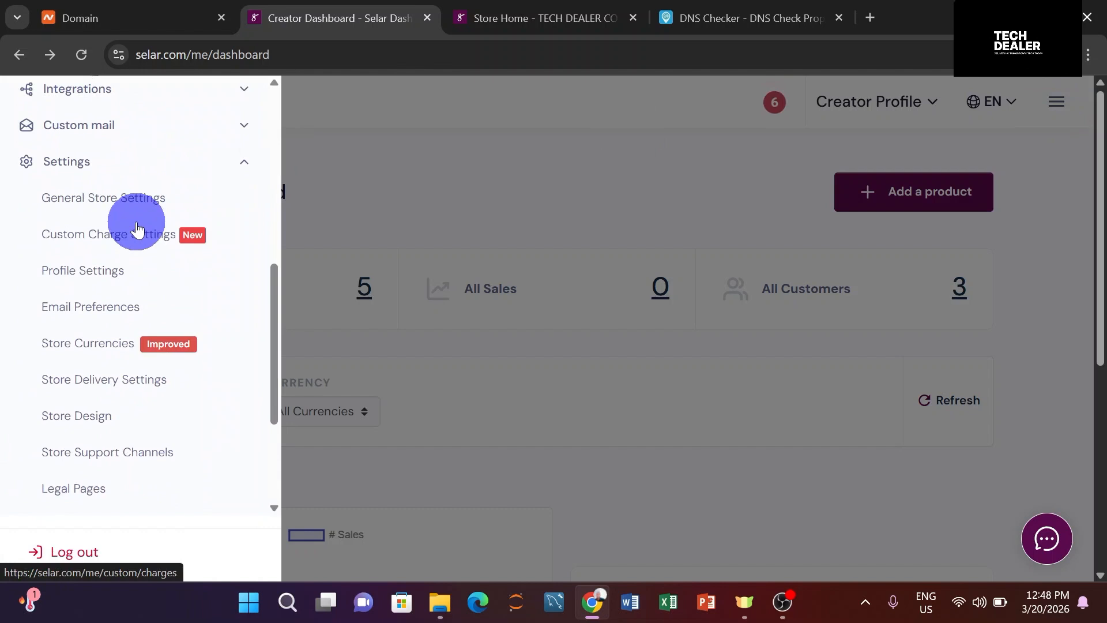
pyautogui.scroll(-1, 136, 223)
pyautogui.scroll(1, 136, 213)
pyautogui.click(123, 162)
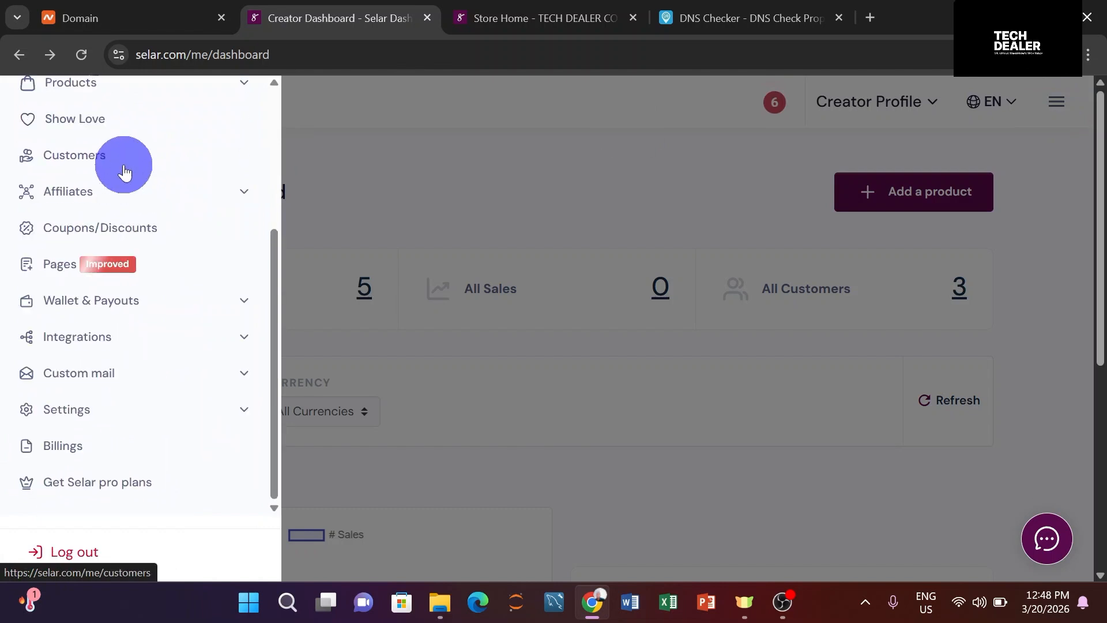
pyautogui.scroll(4, 125, 167)
pyautogui.scroll(-2, 127, 162)
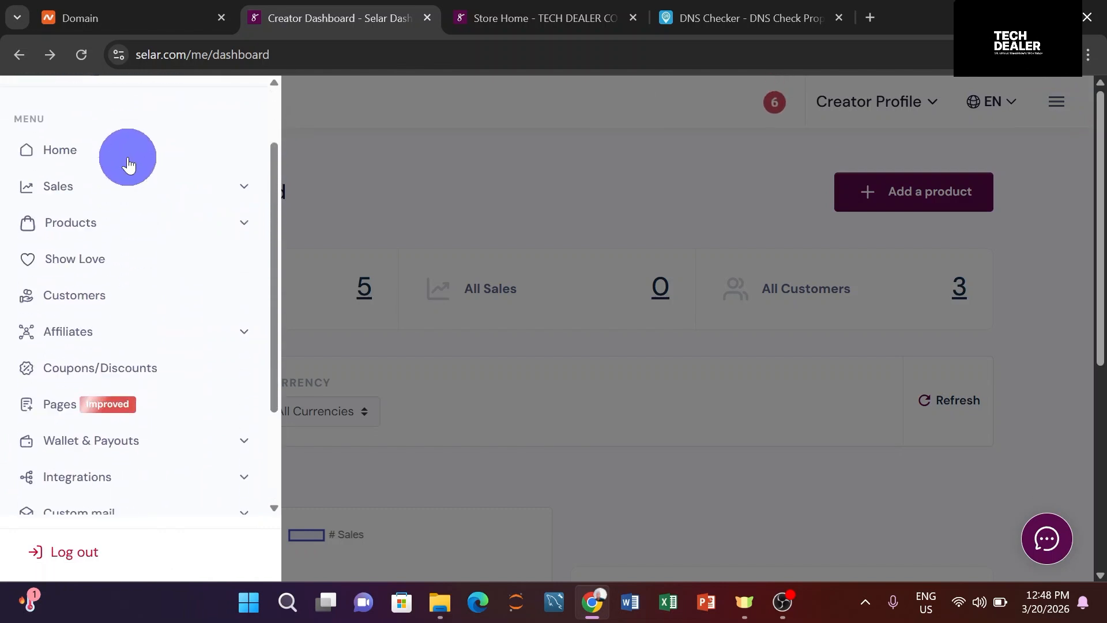
pyautogui.scroll(-3, 126, 161)
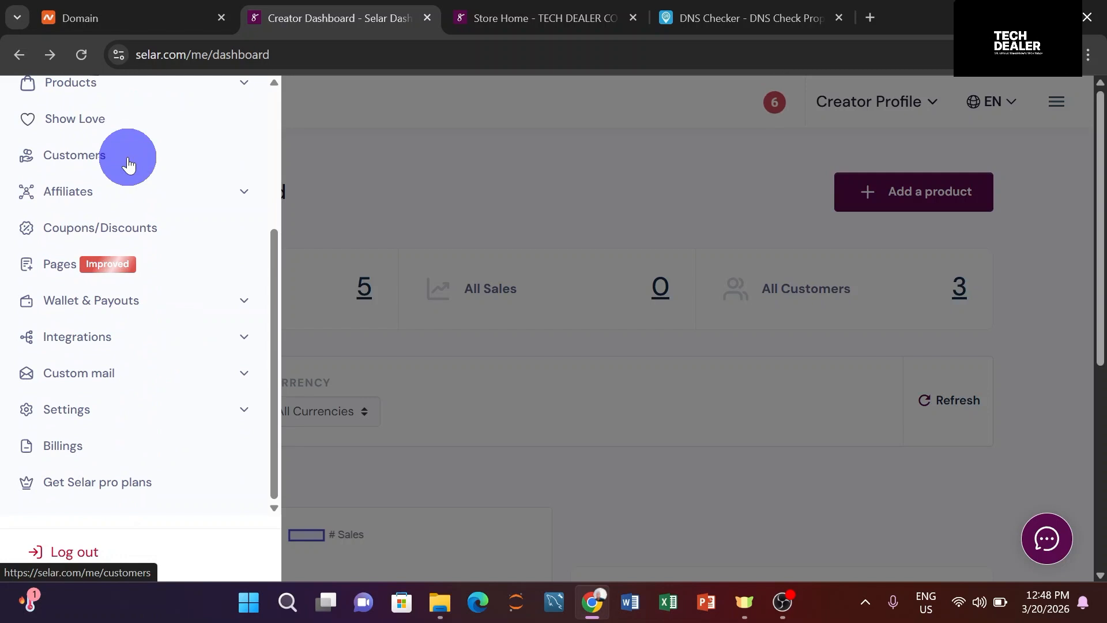
pyautogui.click(110, 419)
pyautogui.scroll(-4, 136, 354)
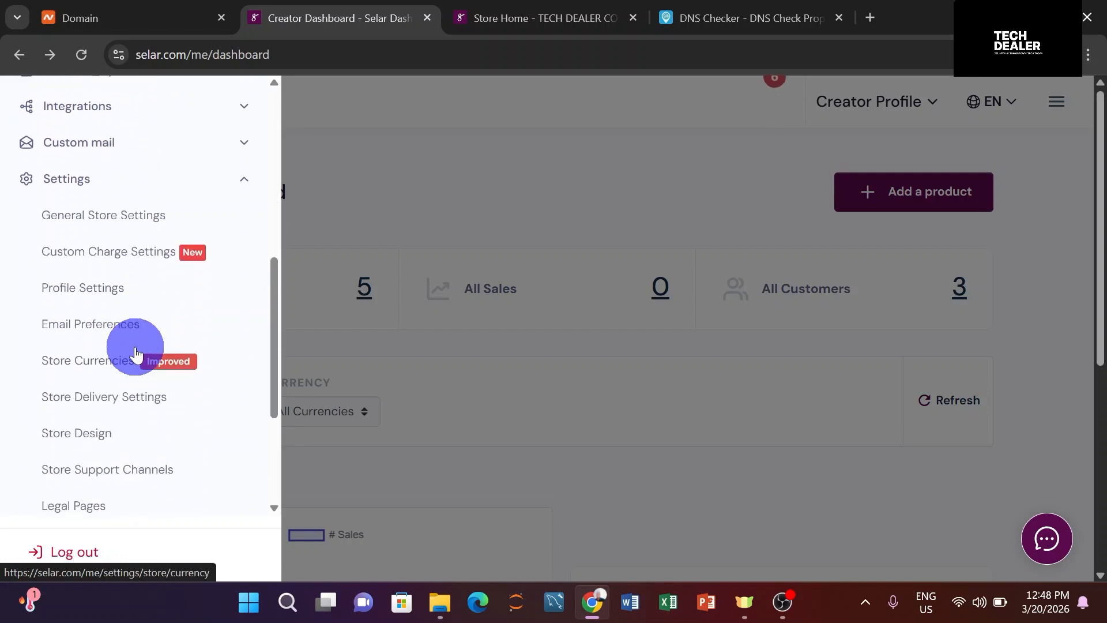
pyautogui.scroll(-3, 136, 352)
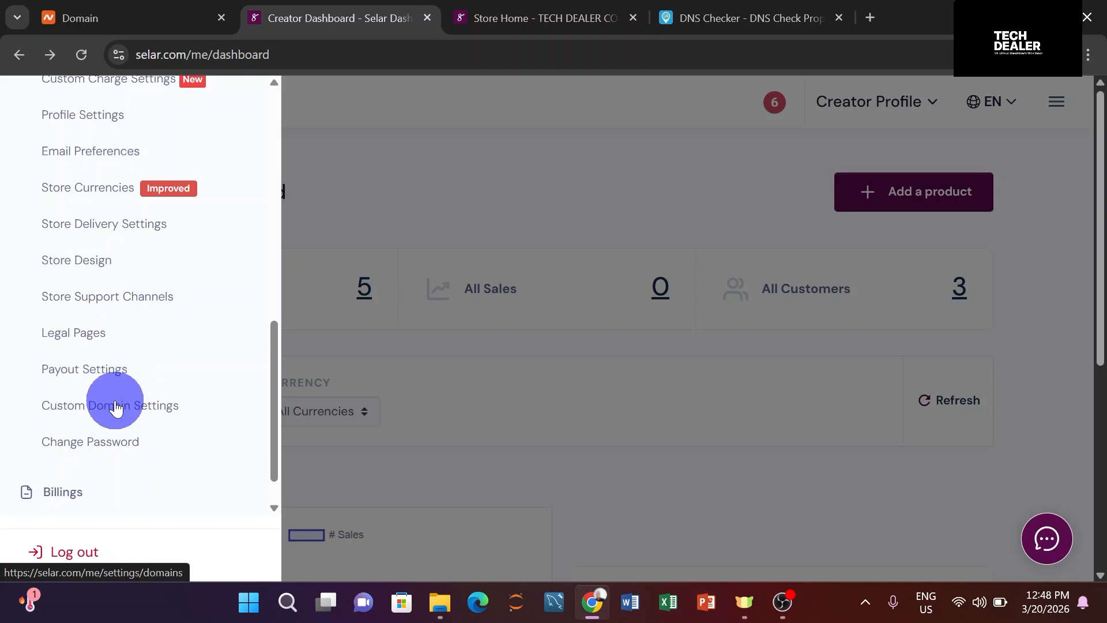
pyautogui.click(111, 411)
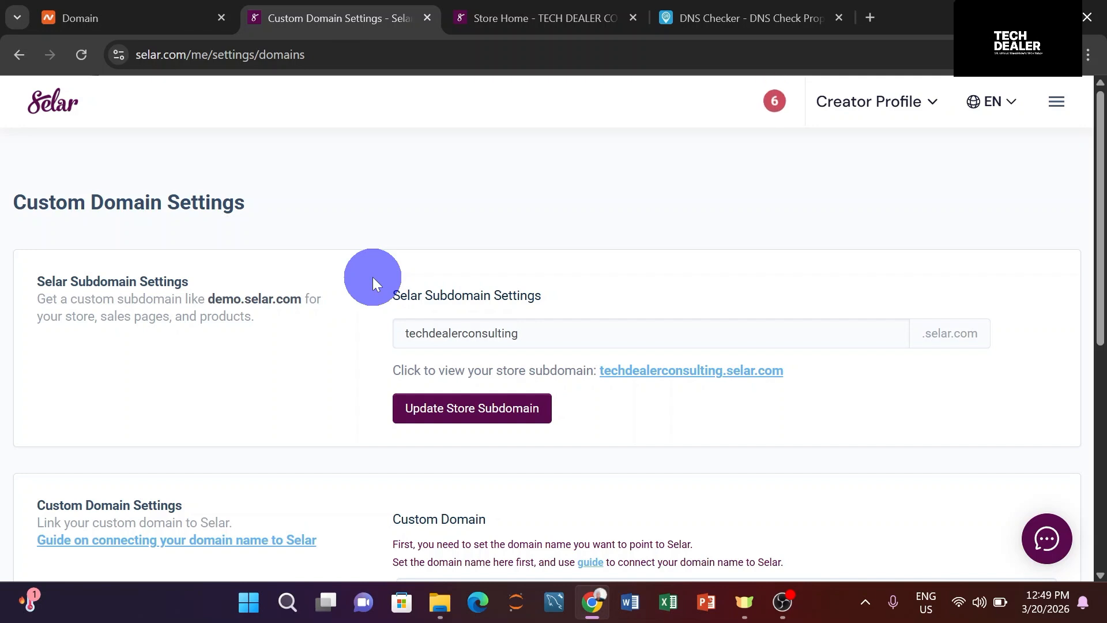
# Examine the subdomain and custom domain sections in Selar against the Namecheap domain page.
pyautogui.scroll(-2, 373, 274)
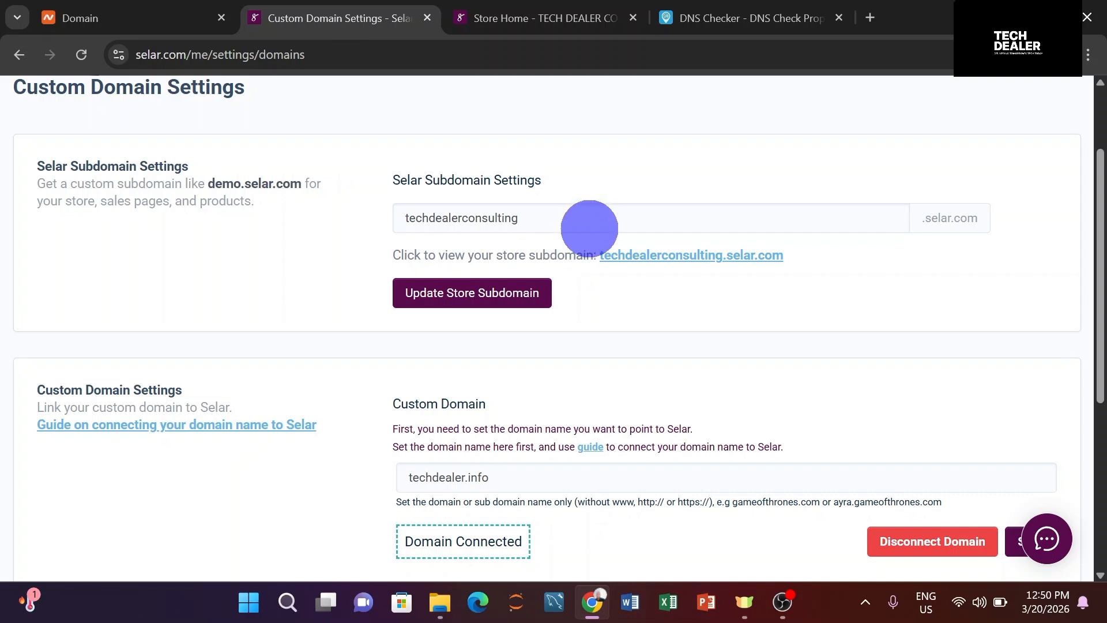
pyautogui.scroll(-1, 514, 415)
pyautogui.scroll(-2, 514, 416)
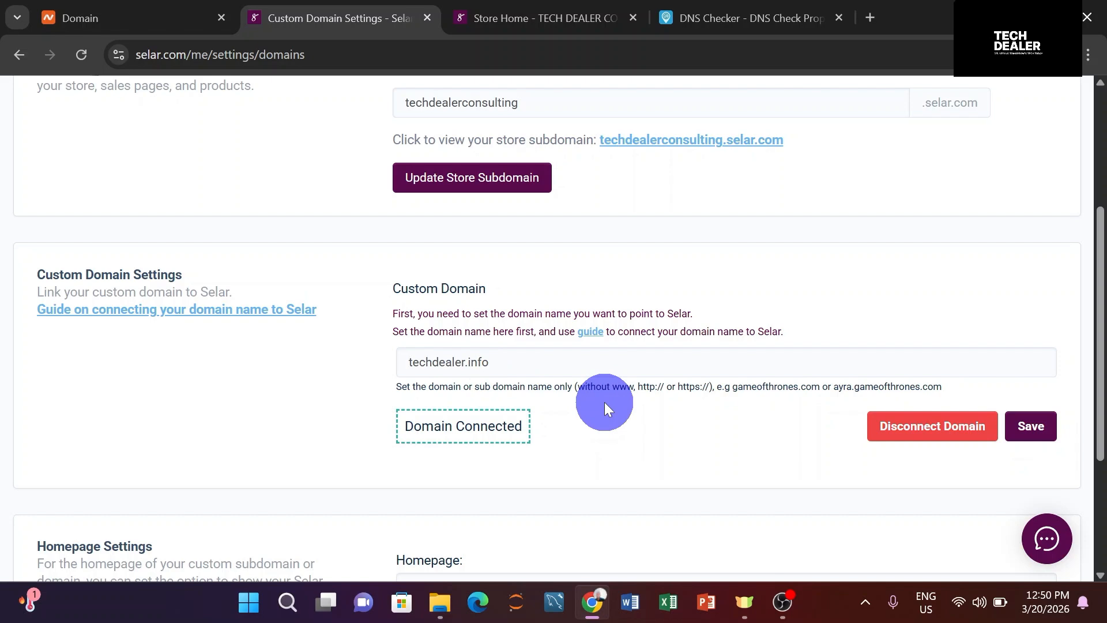
pyautogui.click(123, 17)
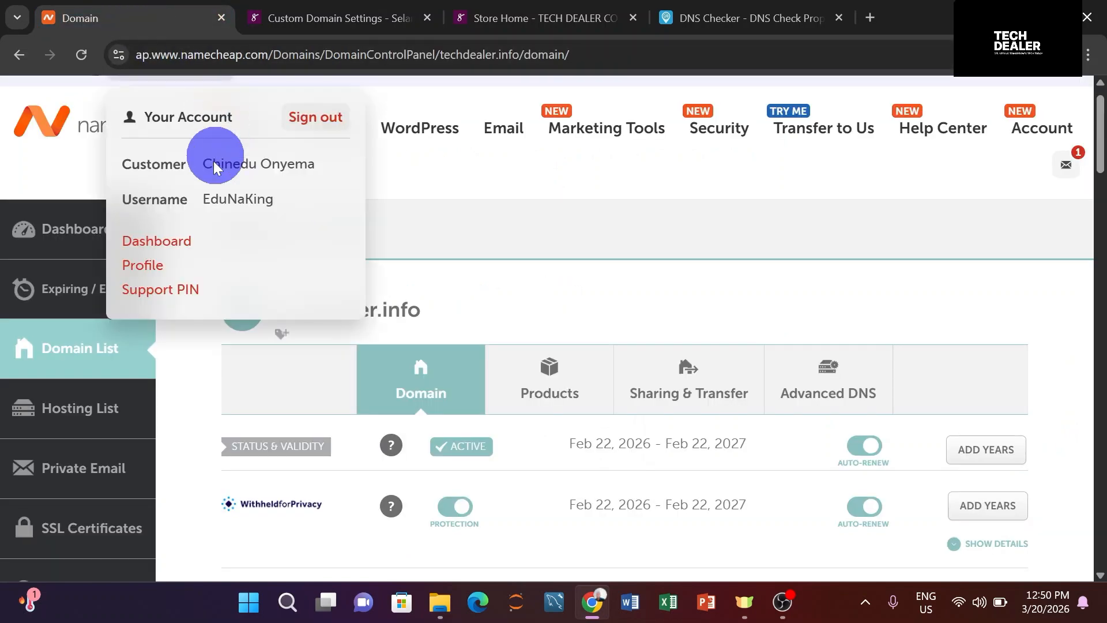
pyautogui.click(353, 13)
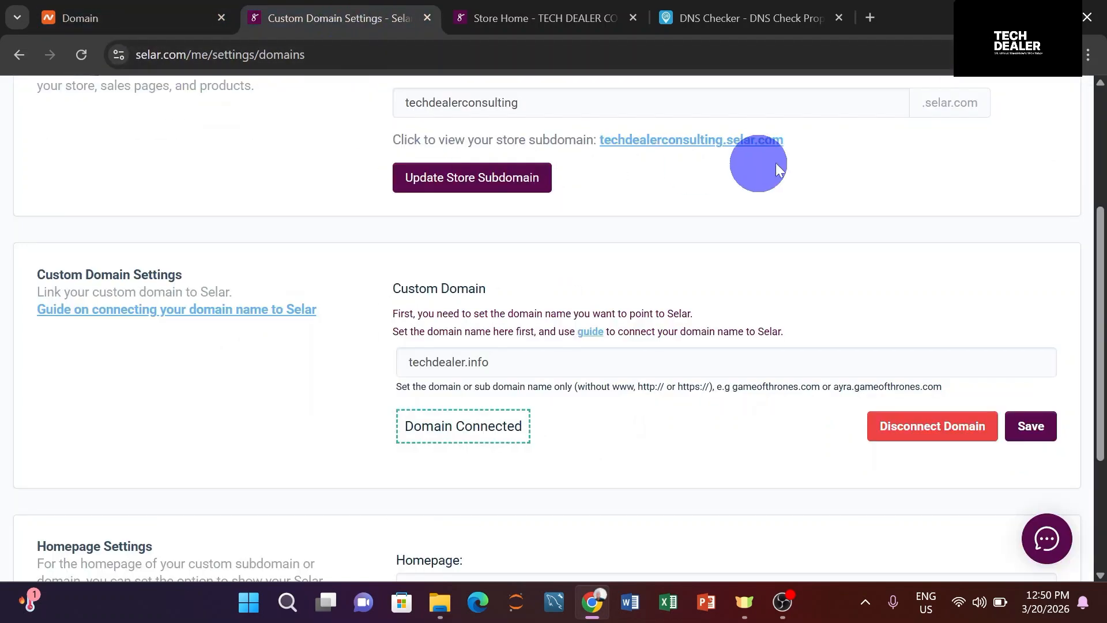
pyautogui.scroll(2, 940, 161)
pyautogui.scroll(2, 940, 161)
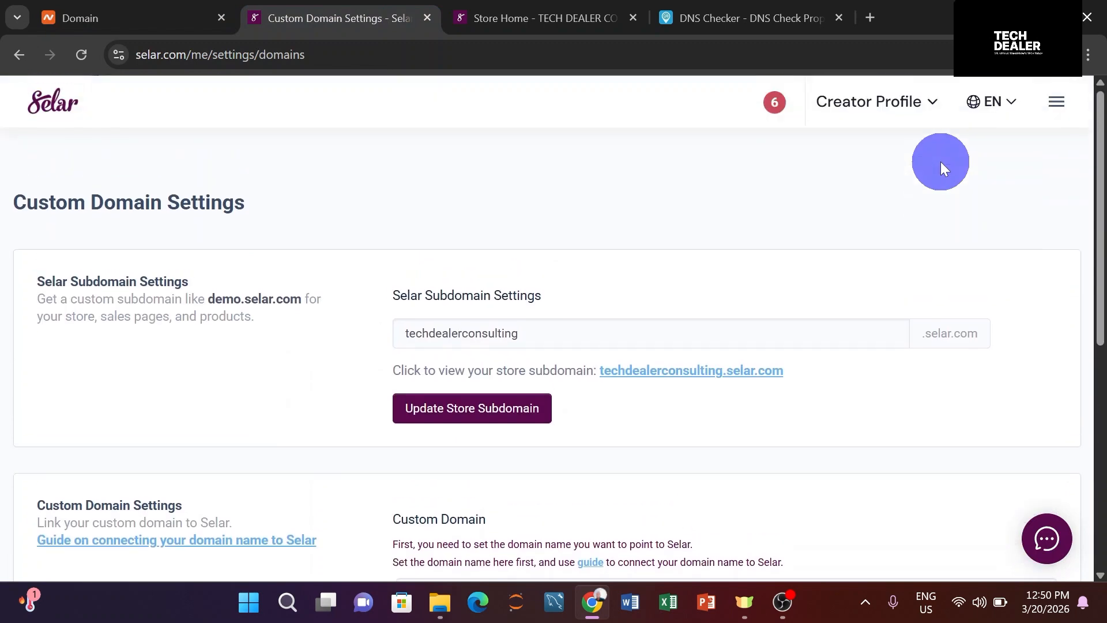
pyautogui.click(1041, 120)
pyautogui.scroll(-2, 104, 271)
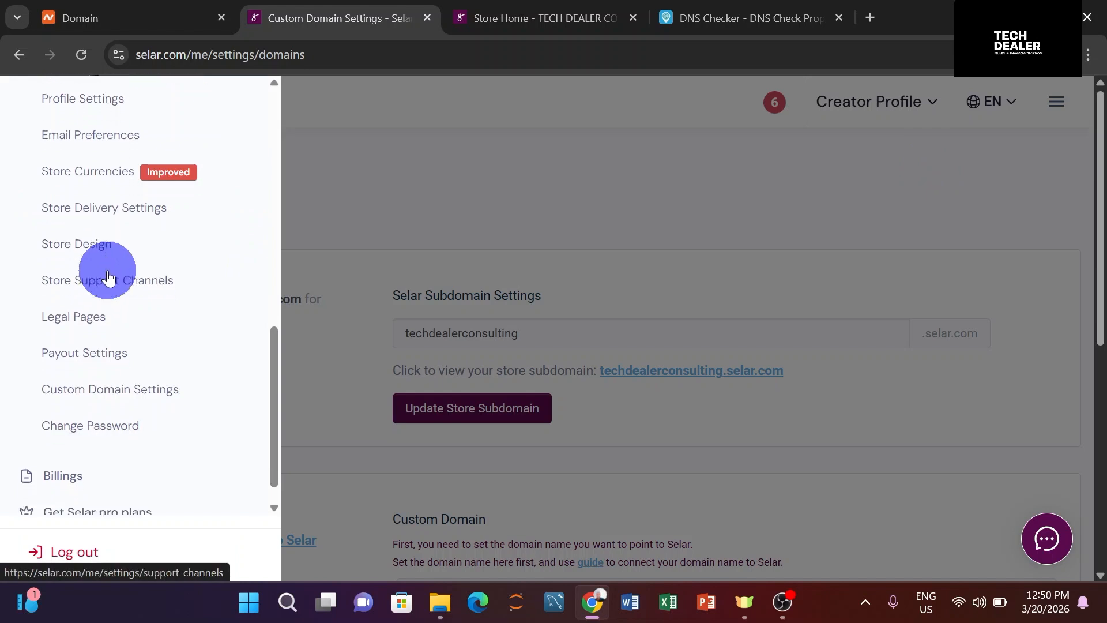
pyautogui.scroll(3, 109, 280)
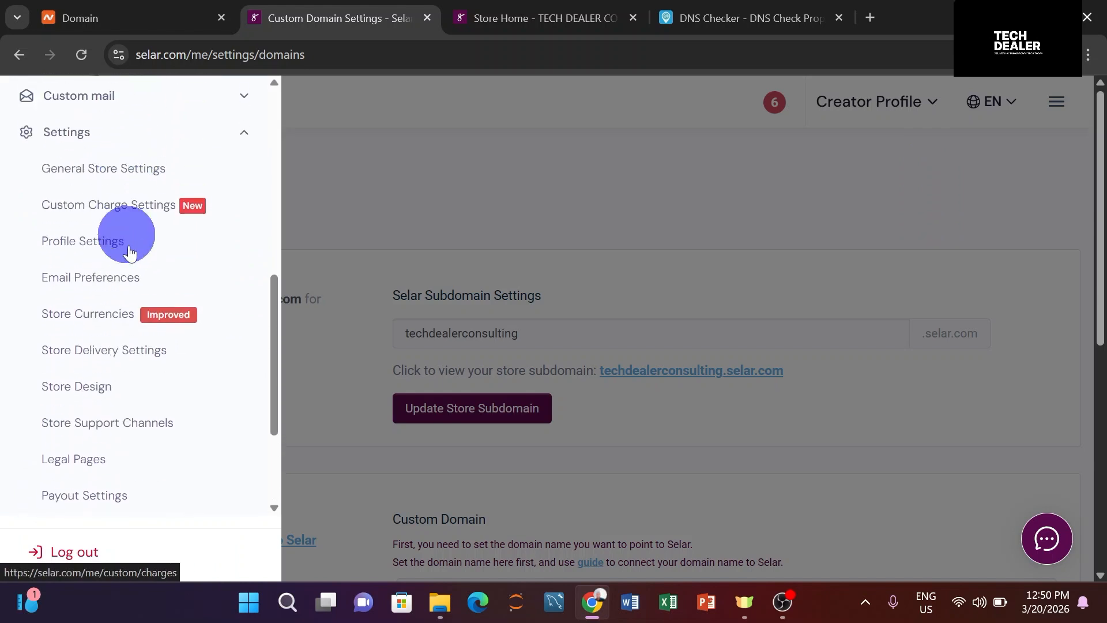
pyautogui.scroll(-3, 127, 259)
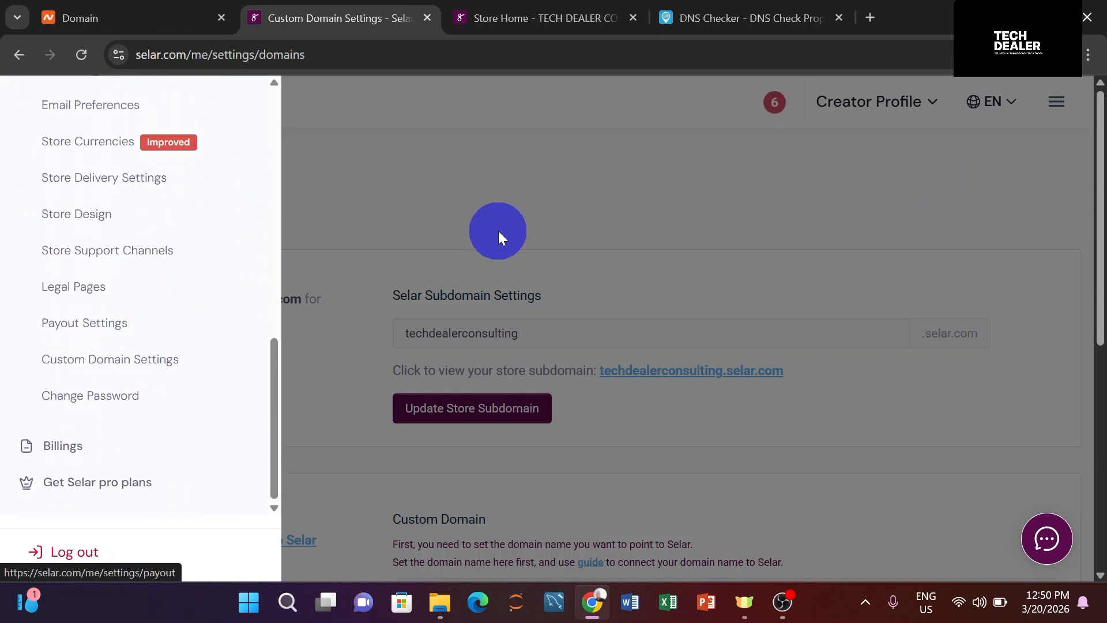
pyautogui.click(514, 219)
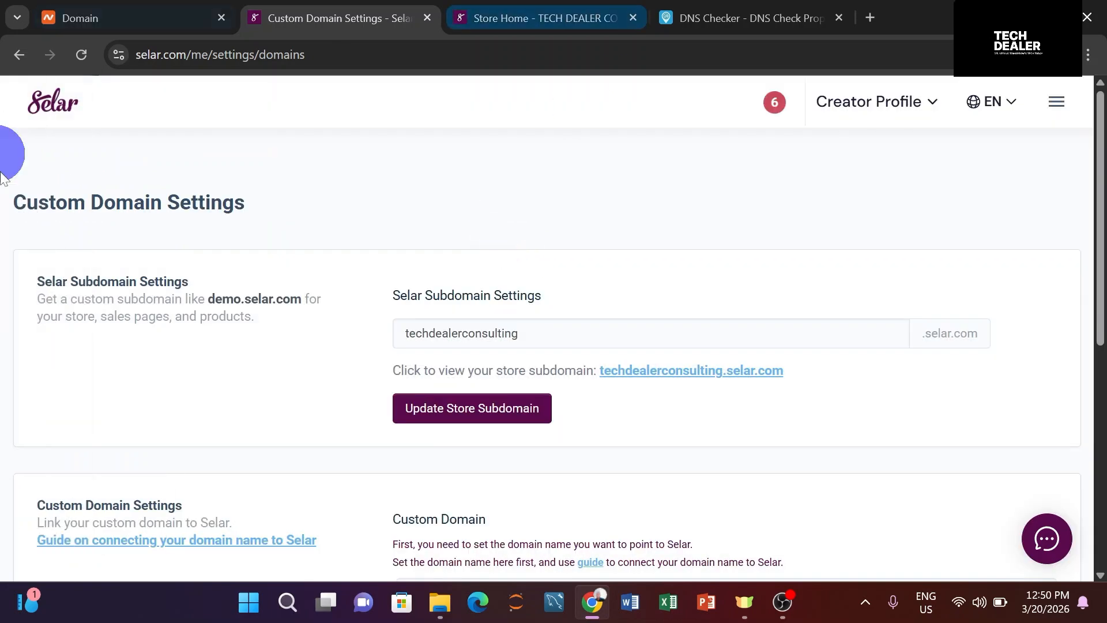
# Open Selar's guide on connecting a domain name in a new browser tab and show it.
pyautogui.scroll(-3, 448, 327)
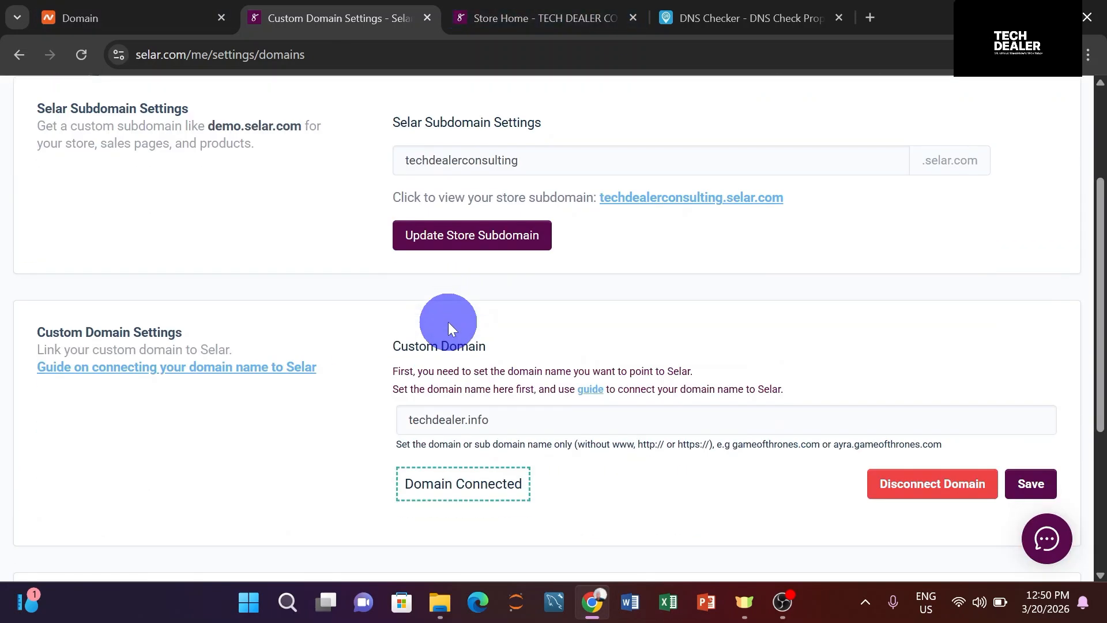
pyautogui.rightClick(136, 376)
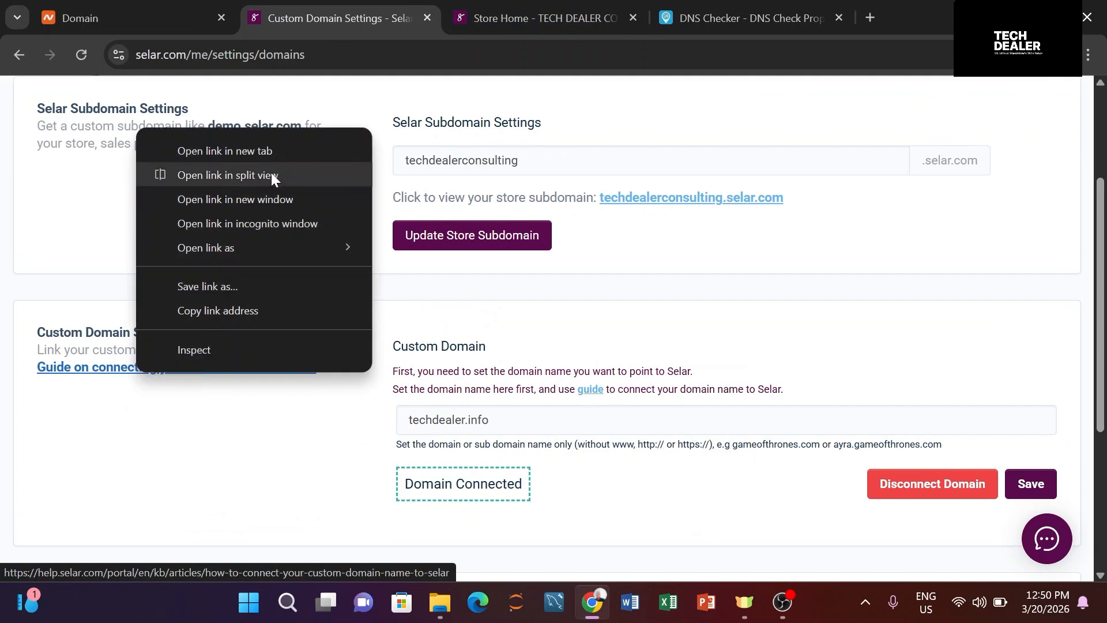
pyautogui.click(283, 148)
pyautogui.click(423, 25)
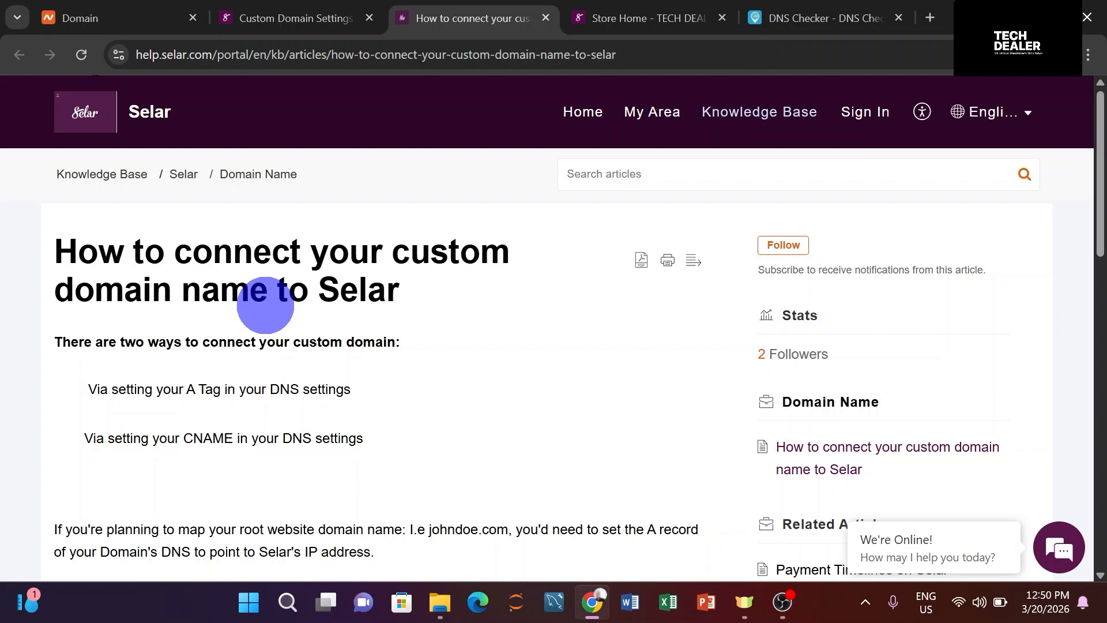
# Read the guide's connection methods and the IP addresses for the A record, checking back with the Namecheap and Selar domain pages.
pyautogui.scroll(-4, 266, 306)
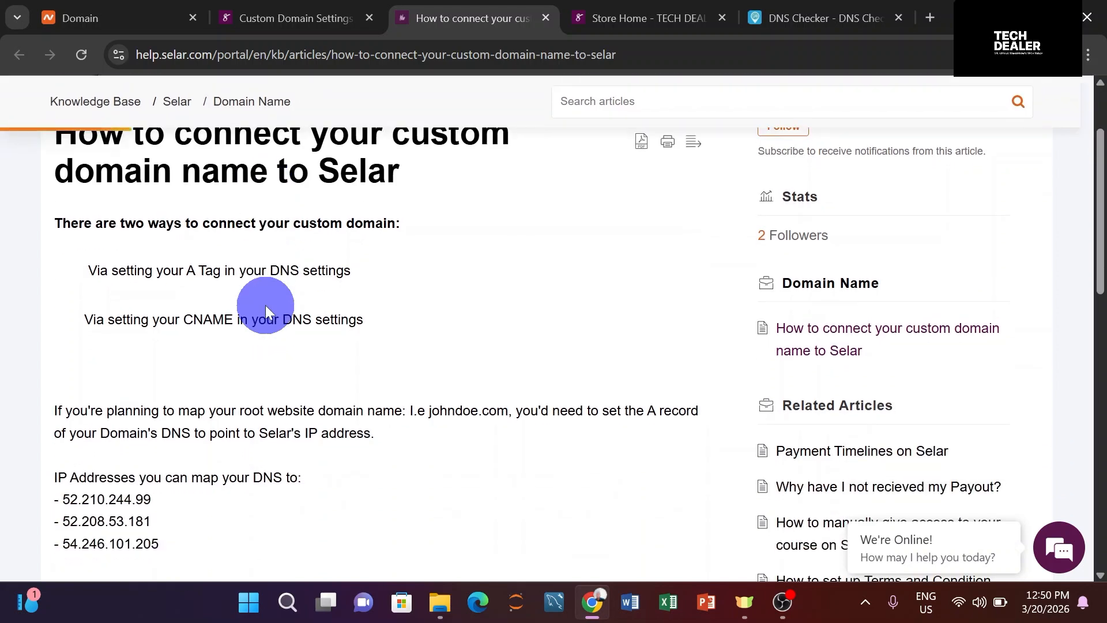
pyautogui.scroll(-1, 265, 306)
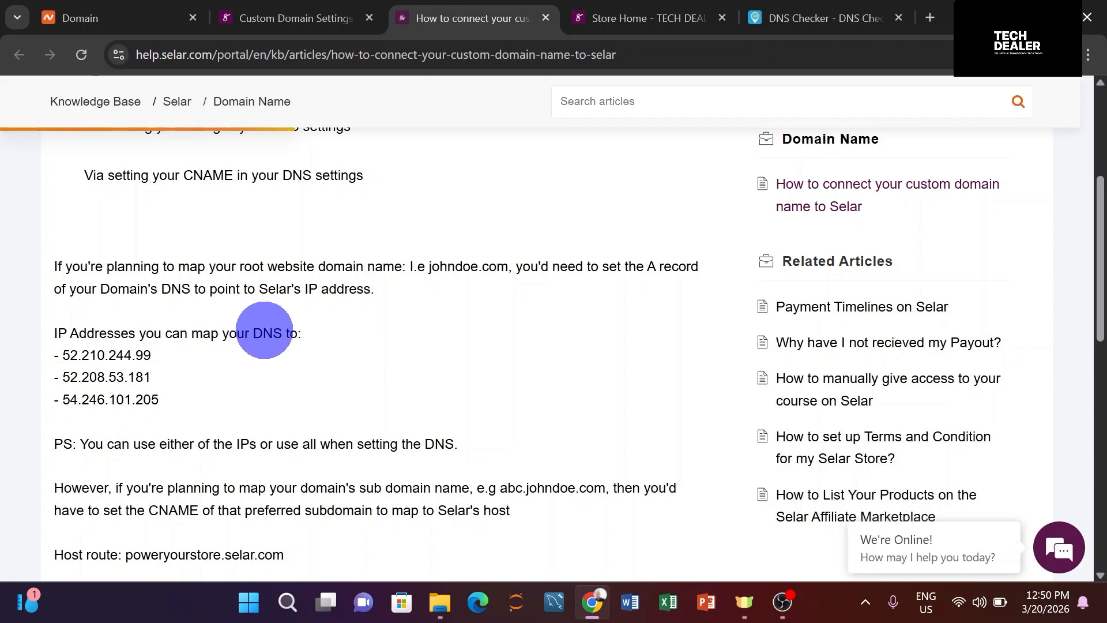
pyautogui.click(123, 21)
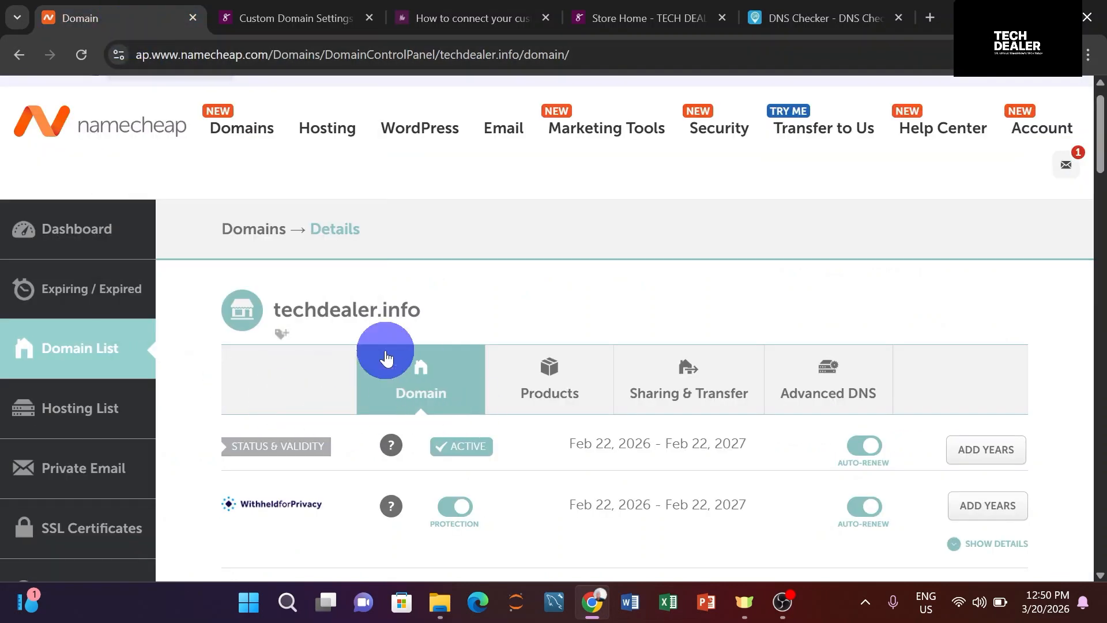
pyautogui.click(322, 23)
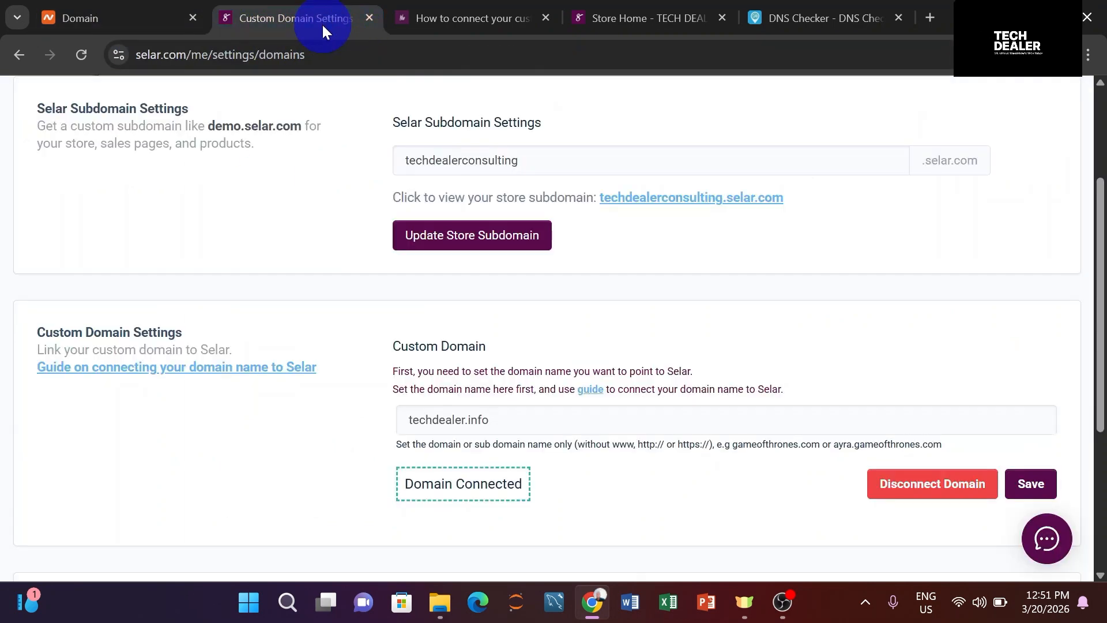
pyautogui.click(481, 24)
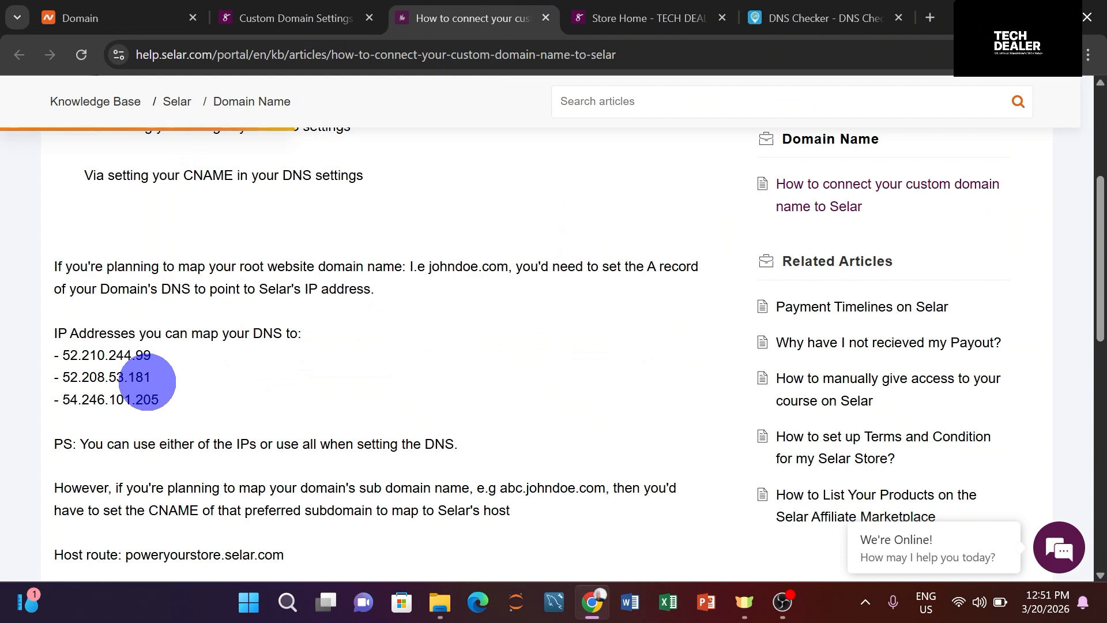
# Load techdealer.info in a new browser tab, continuing to the site past the insecure connection warning.
pyautogui.click(929, 19)
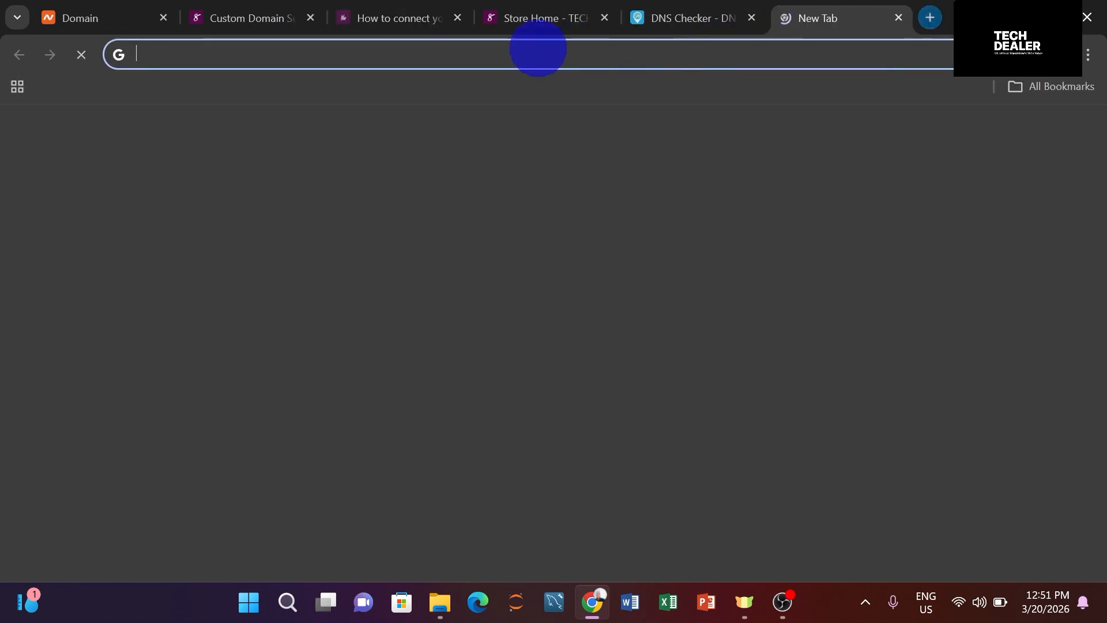
pyautogui.click(538, 48)
pyautogui.write('te')
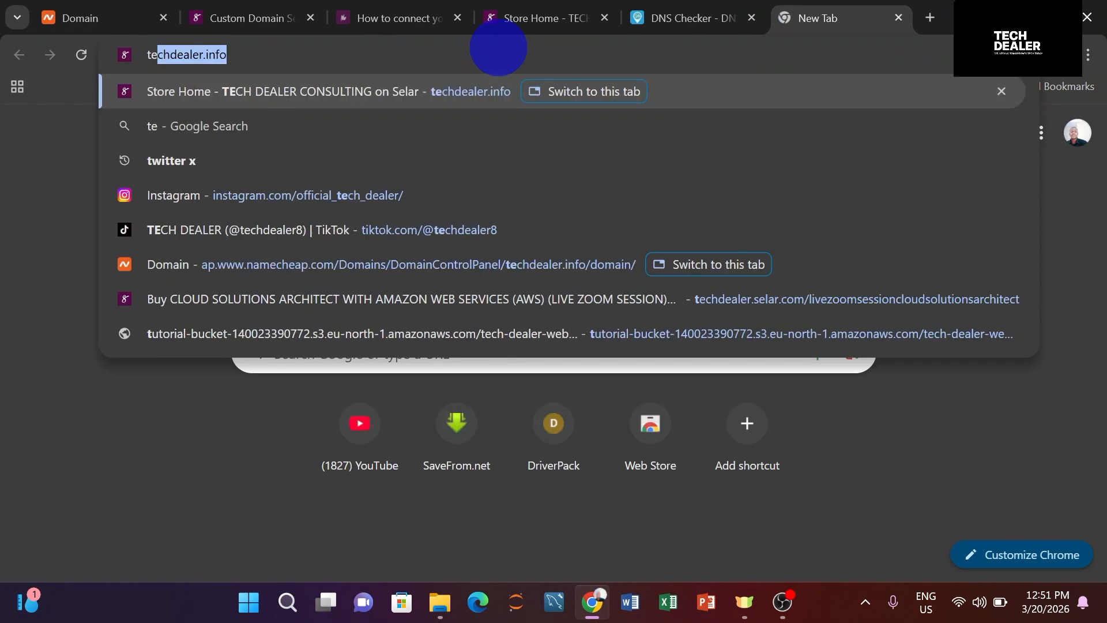
pyautogui.write('chdealer')
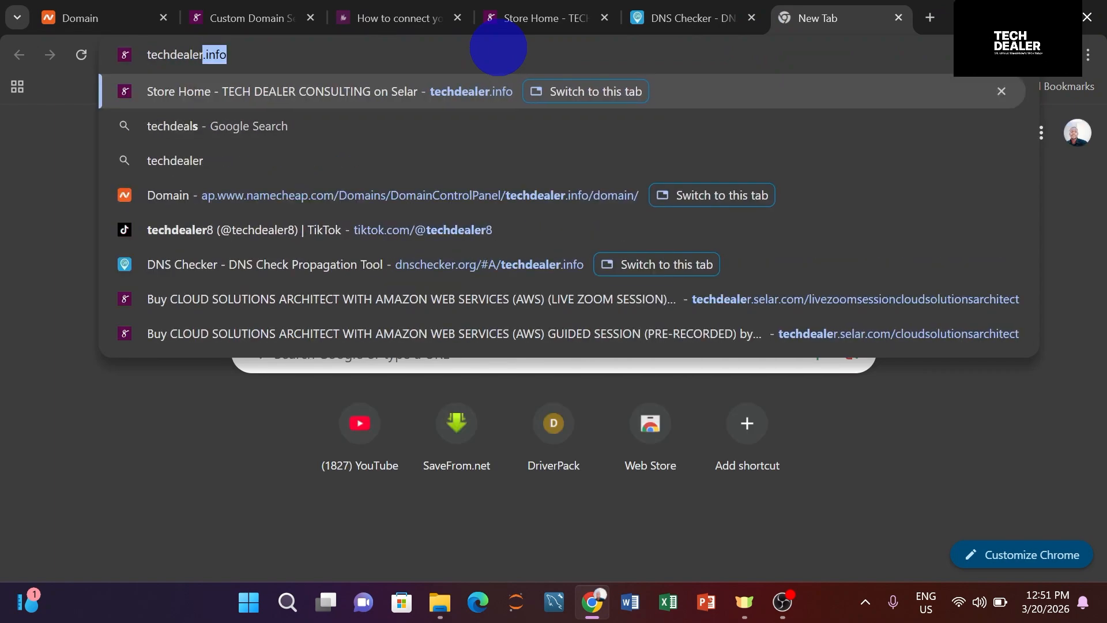
pyautogui.write('.info')
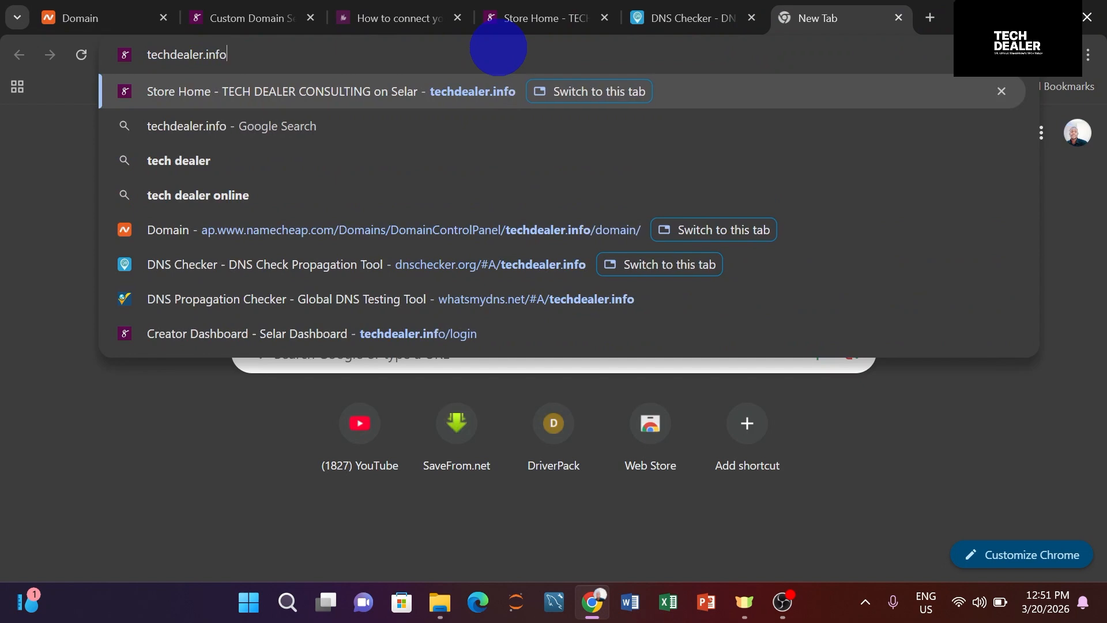
pyautogui.press('Return')
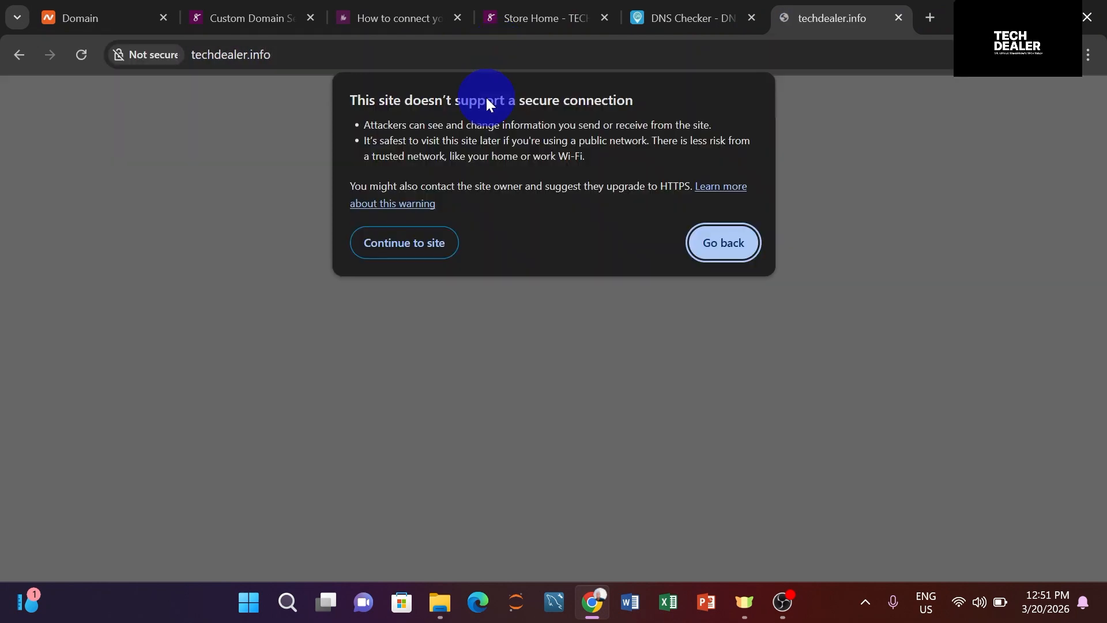
pyautogui.click(412, 243)
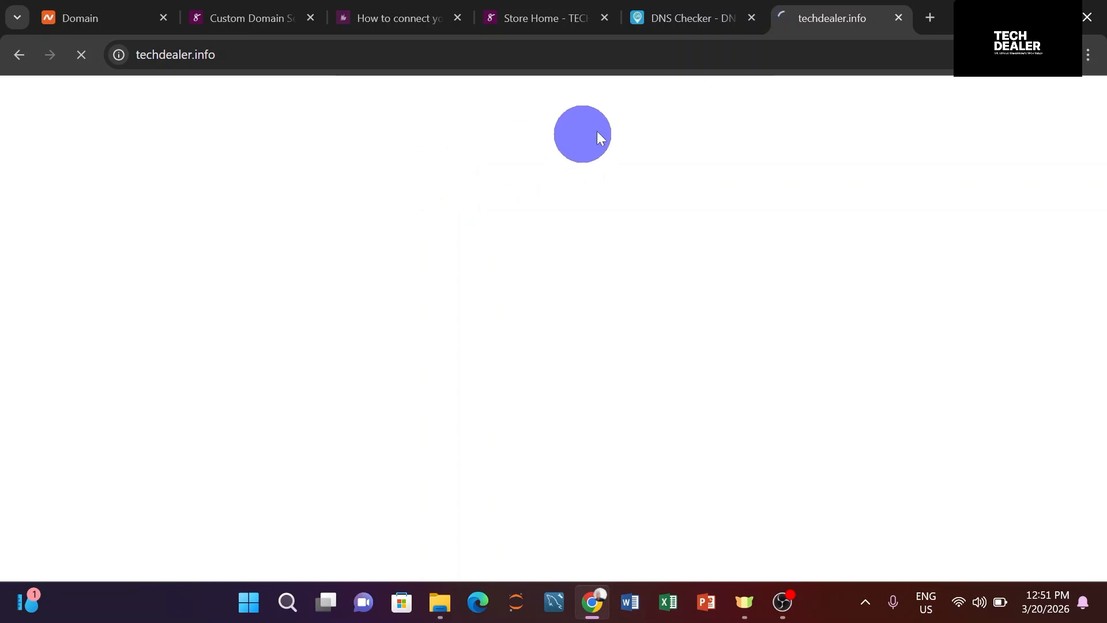
# Review Selar's custom domain settings and guide, and show the host records in Namecheap's Advanced DNS settings for techdealer.info.
pyautogui.click(245, 16)
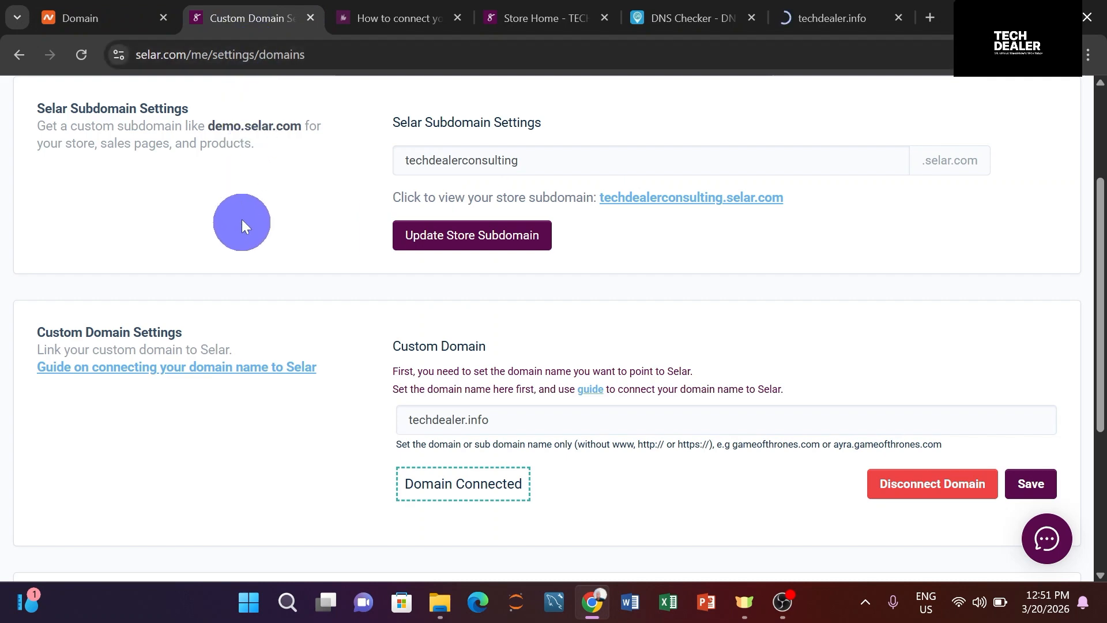
pyautogui.click(398, 17)
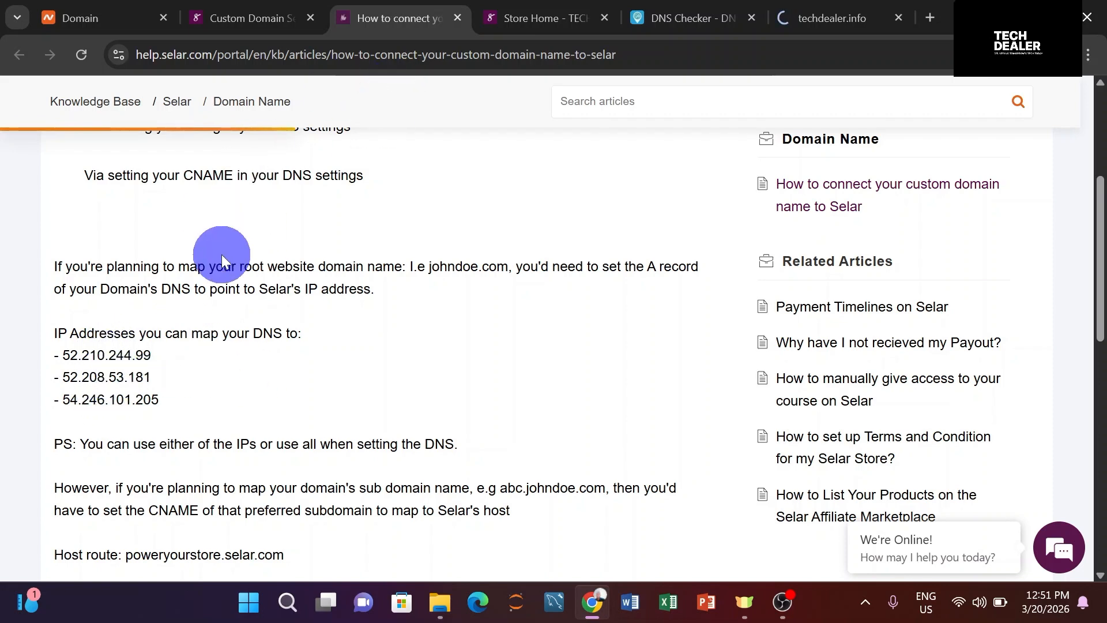
pyautogui.click(237, 17)
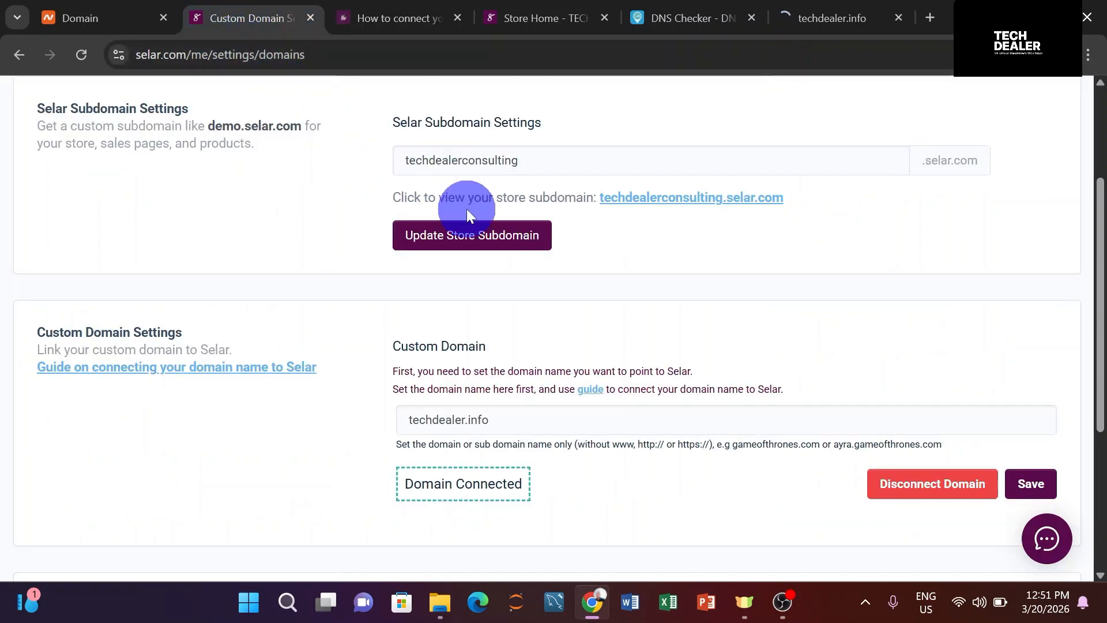
pyautogui.click(93, 17)
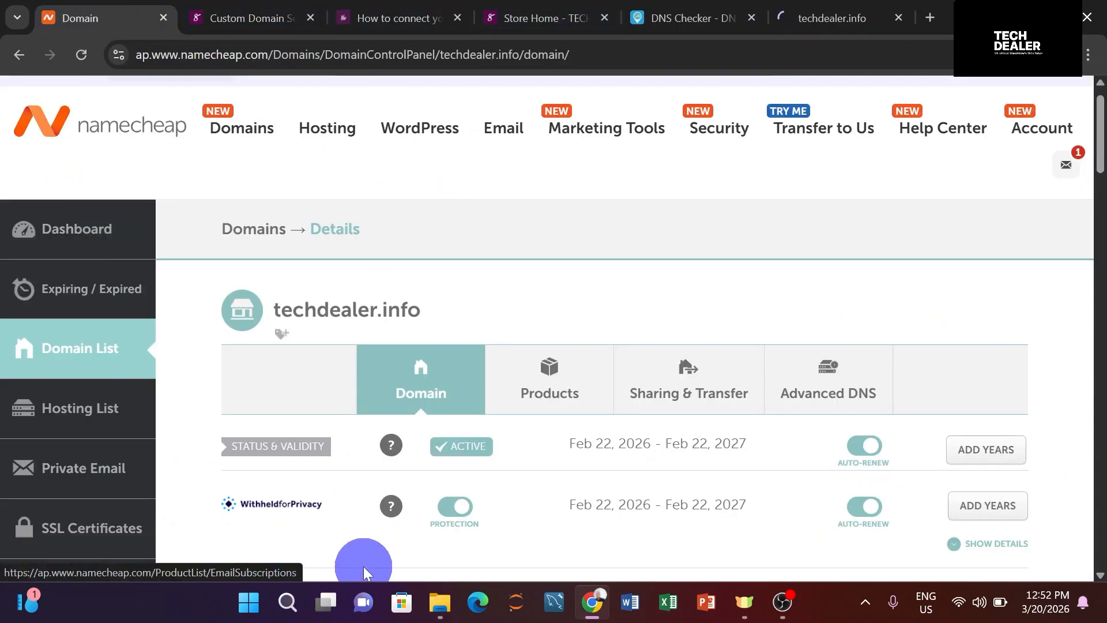
pyautogui.scroll(-2, 487, 370)
pyautogui.click(823, 288)
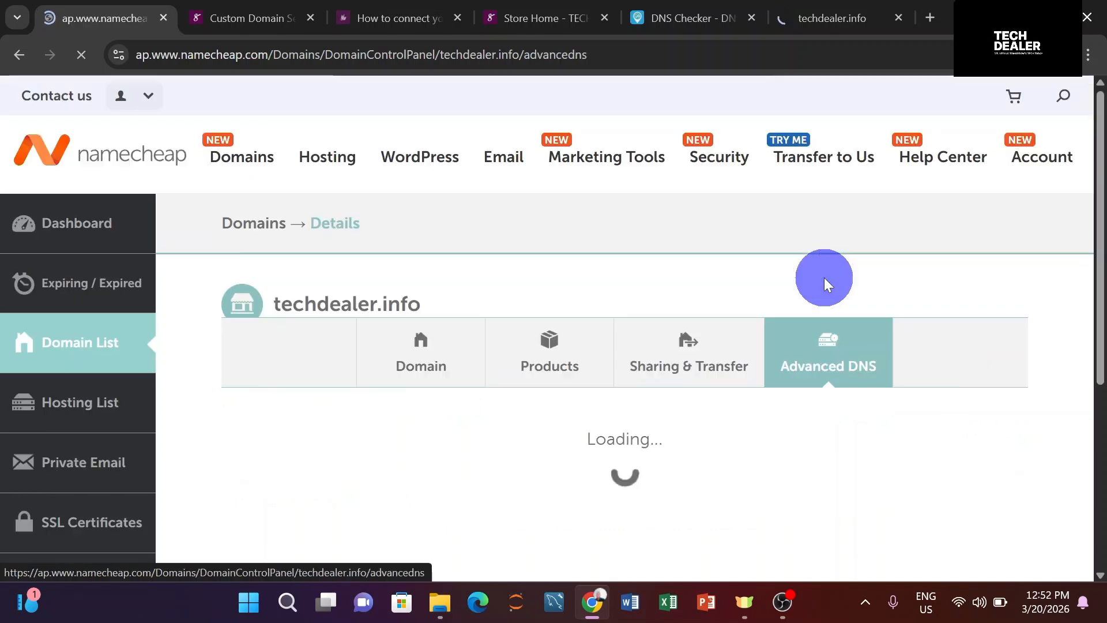
pyautogui.scroll(-2, 695, 303)
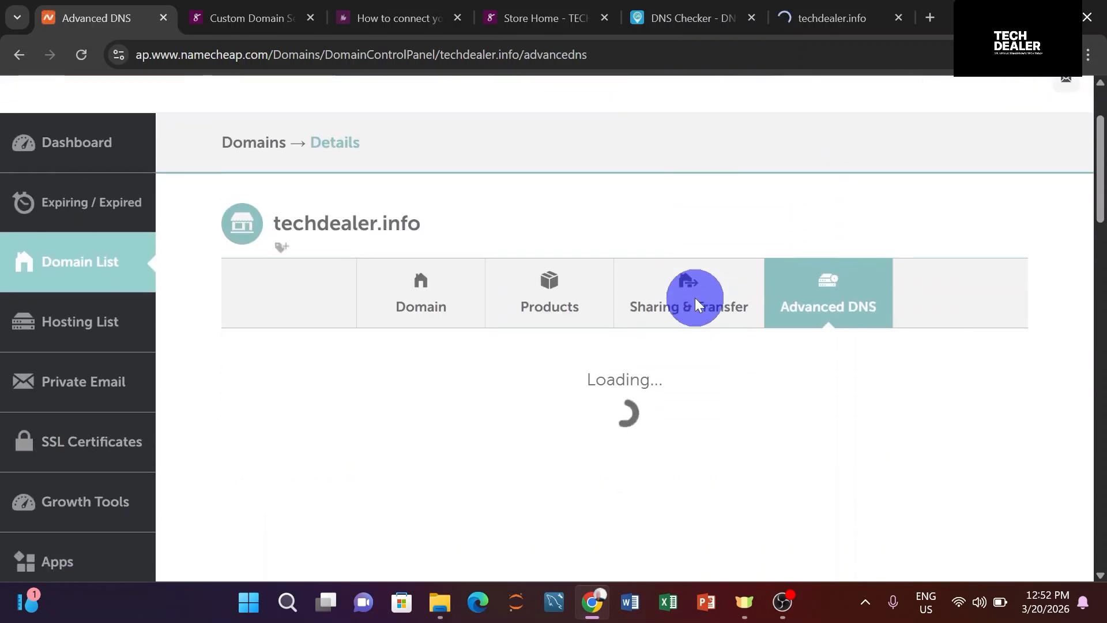
pyautogui.scroll(-5, 694, 298)
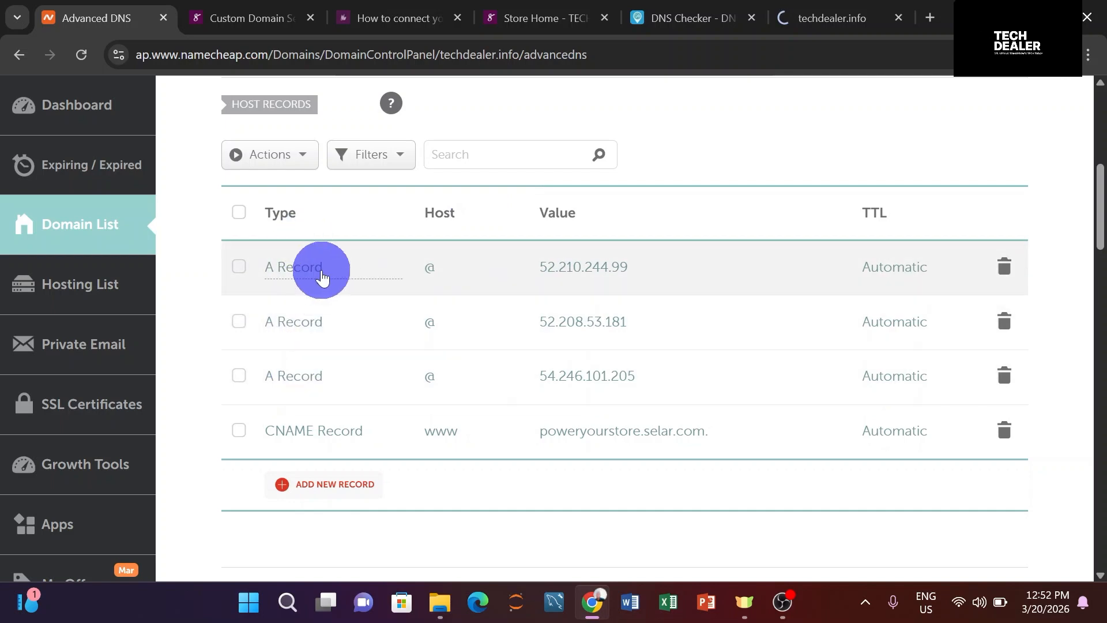
# Compare the IP addresses in Selar's guide with the A record values in Namecheap's host records.
pyautogui.click(405, 17)
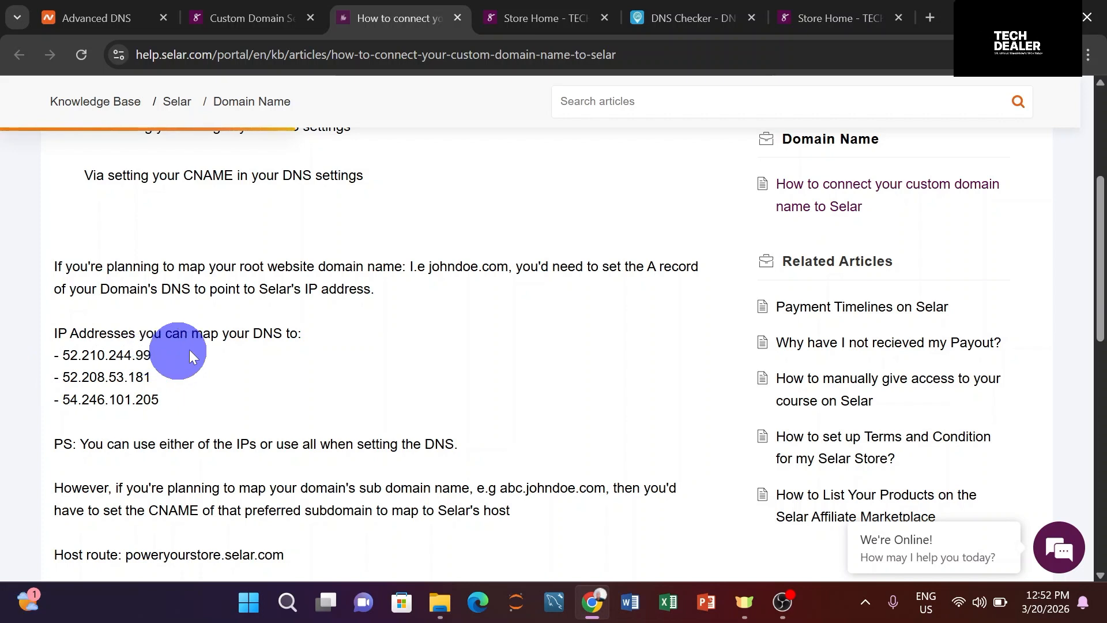
pyautogui.click(121, 16)
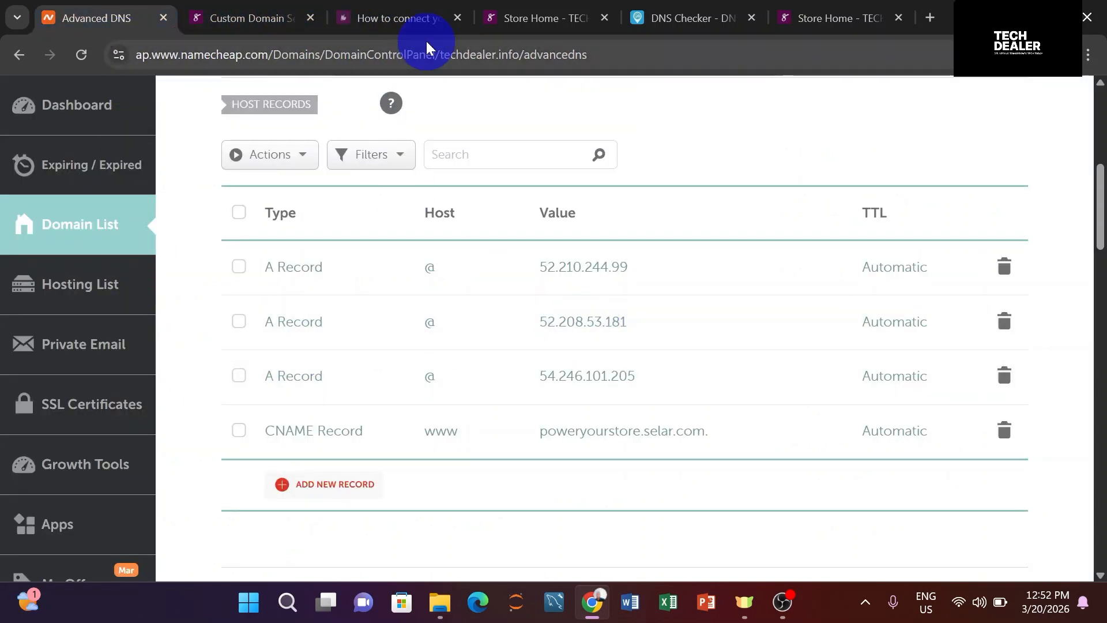
pyautogui.click(405, 23)
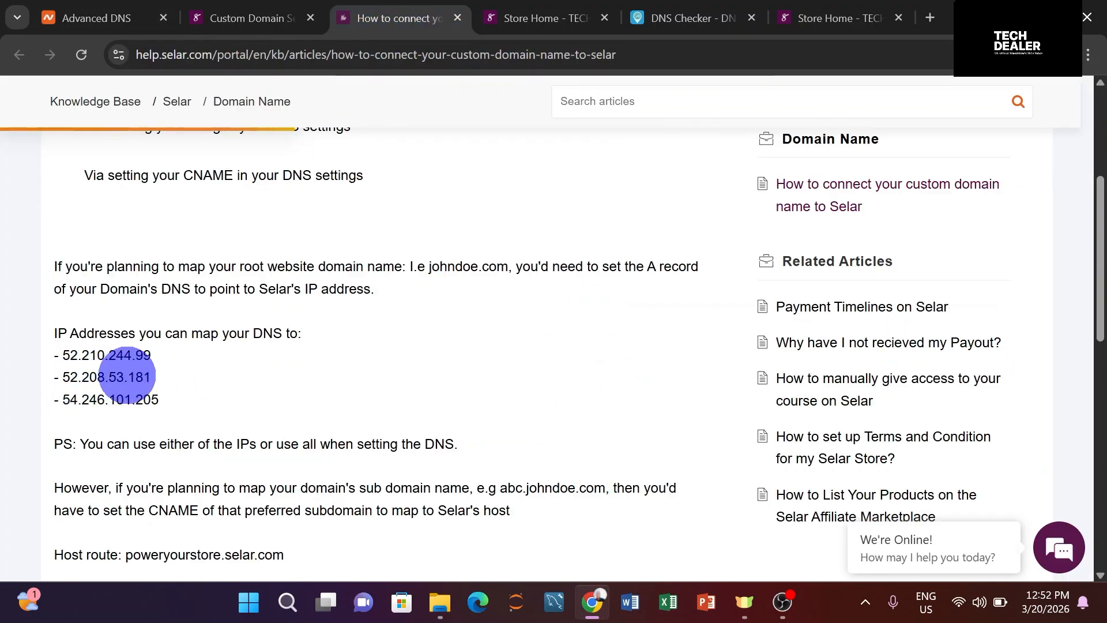
pyautogui.click(106, 22)
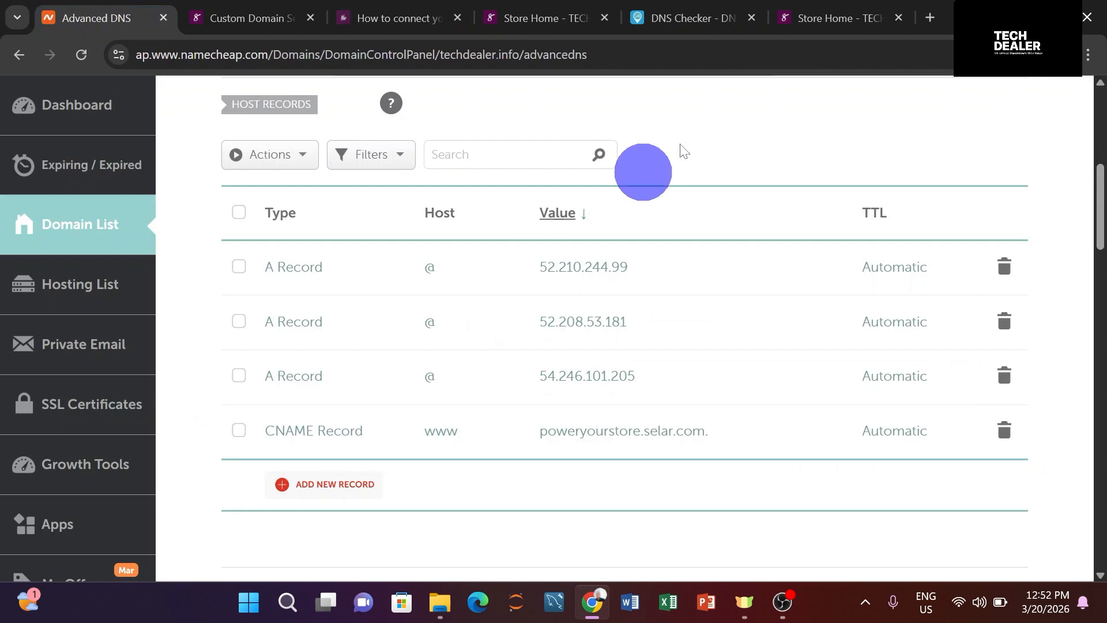
# View the store page and its address at techdealer.info, and close that tab.
pyautogui.click(829, 19)
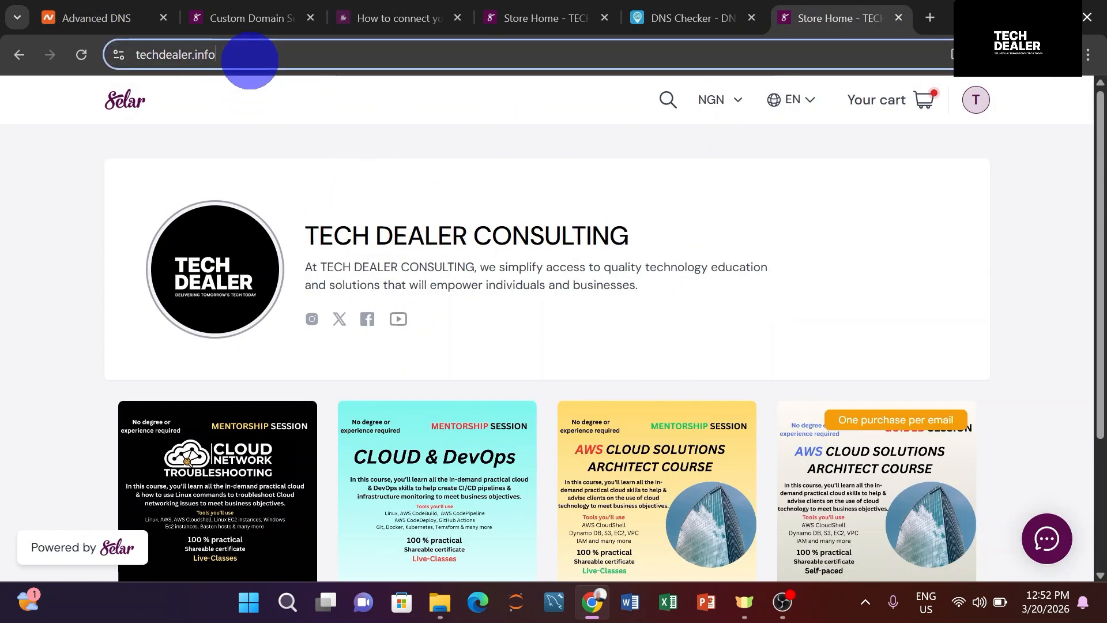
pyautogui.click(245, 61)
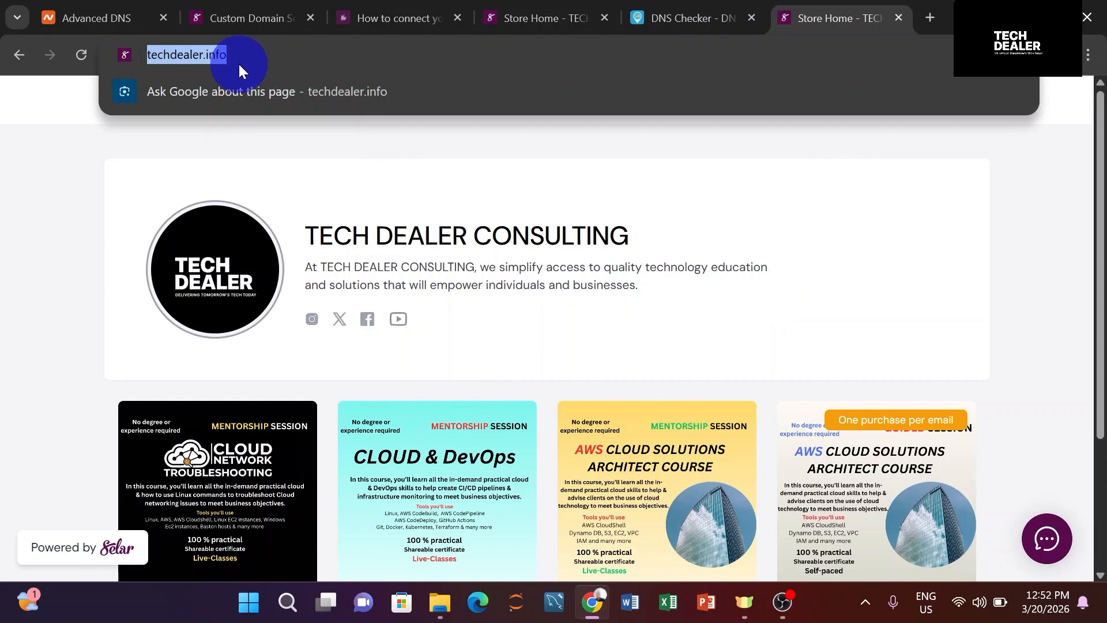
pyautogui.click(438, 160)
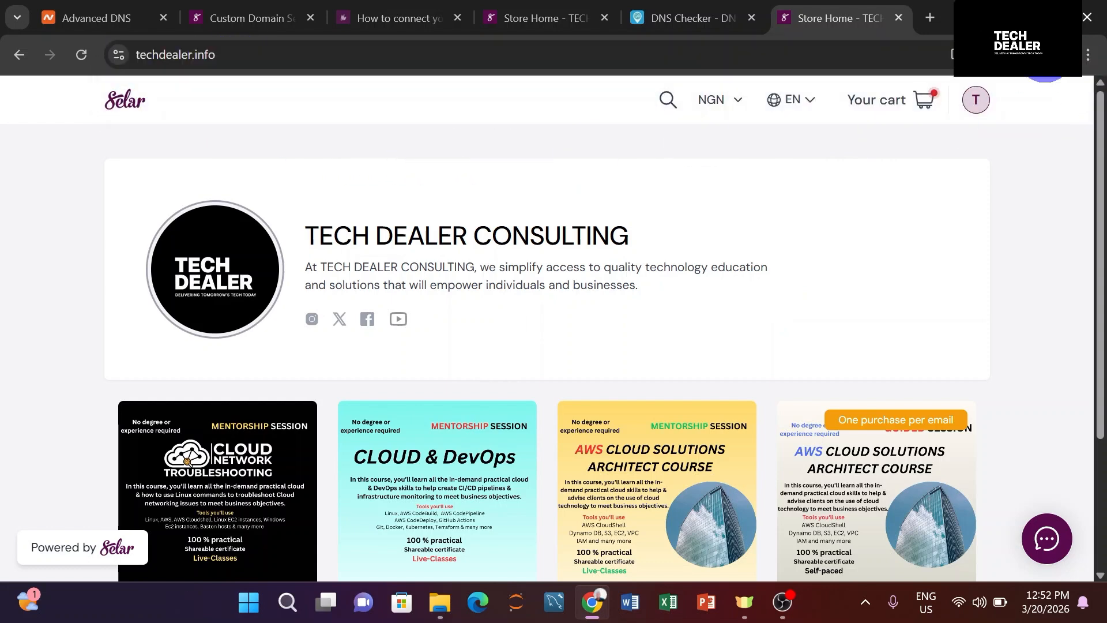
pyautogui.click(898, 18)
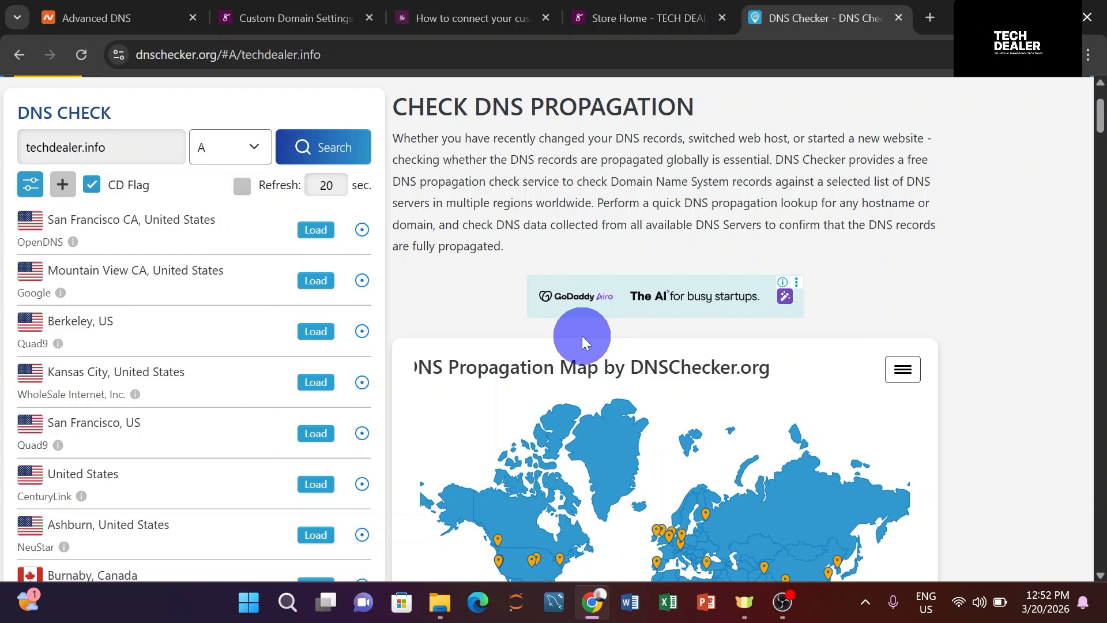
# Start a new host record in Namecheap's Advanced DNS settings with the type A Record.
pyautogui.click(262, 18)
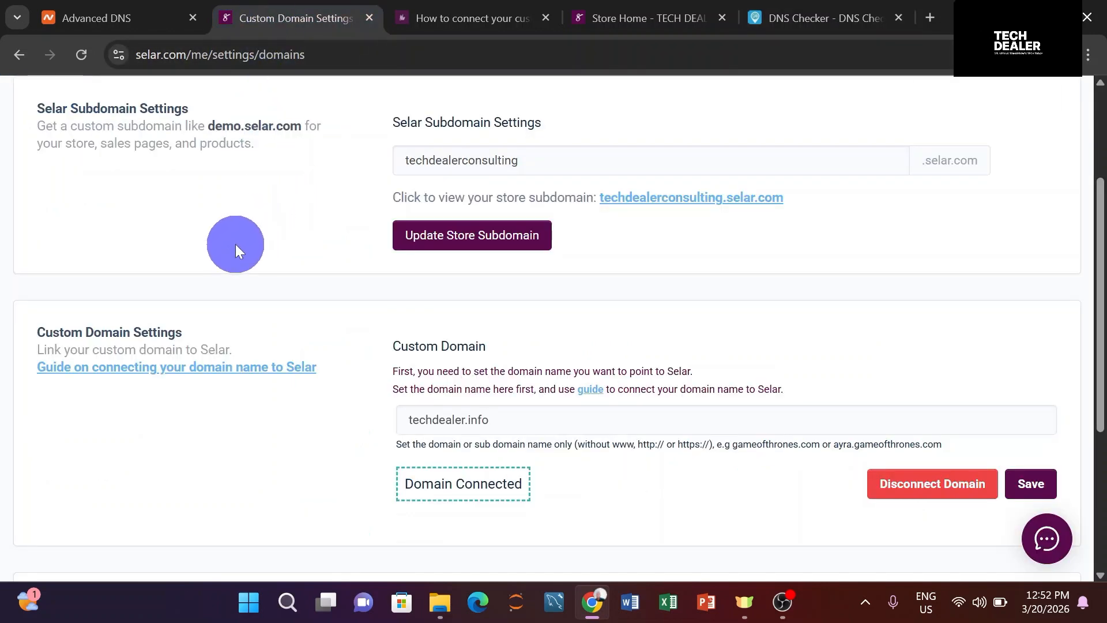
pyautogui.click(132, 14)
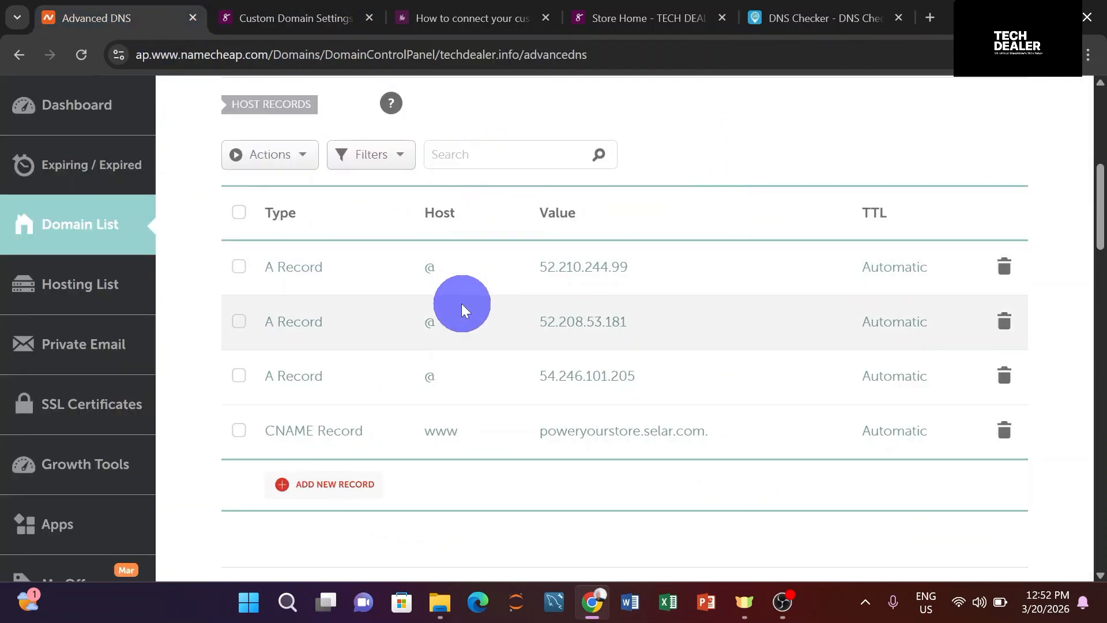
pyautogui.click(322, 486)
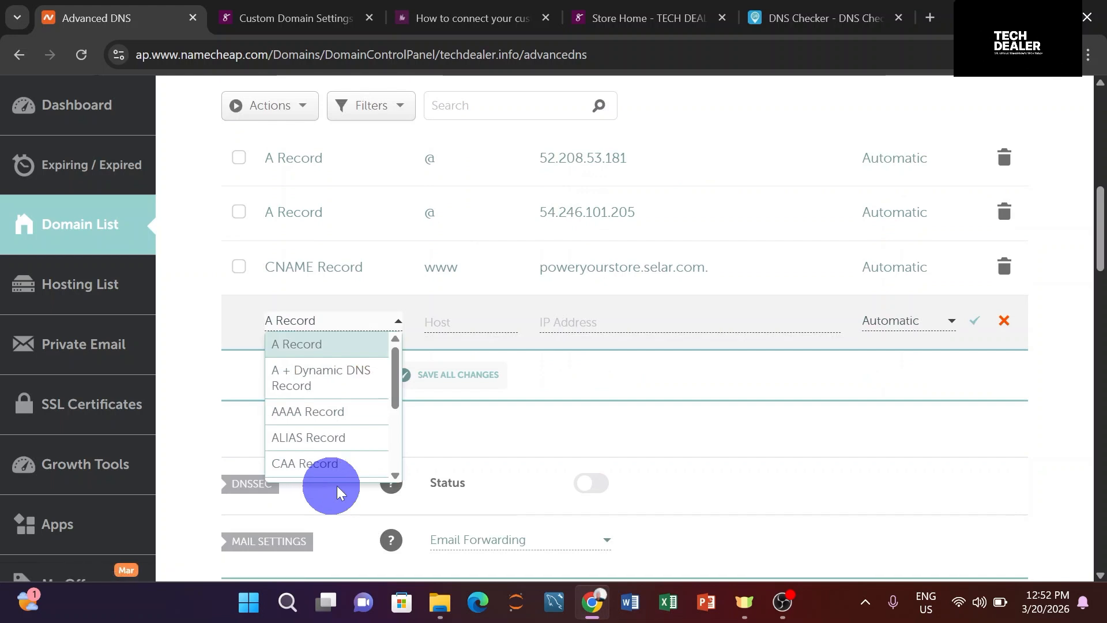
pyautogui.click(316, 344)
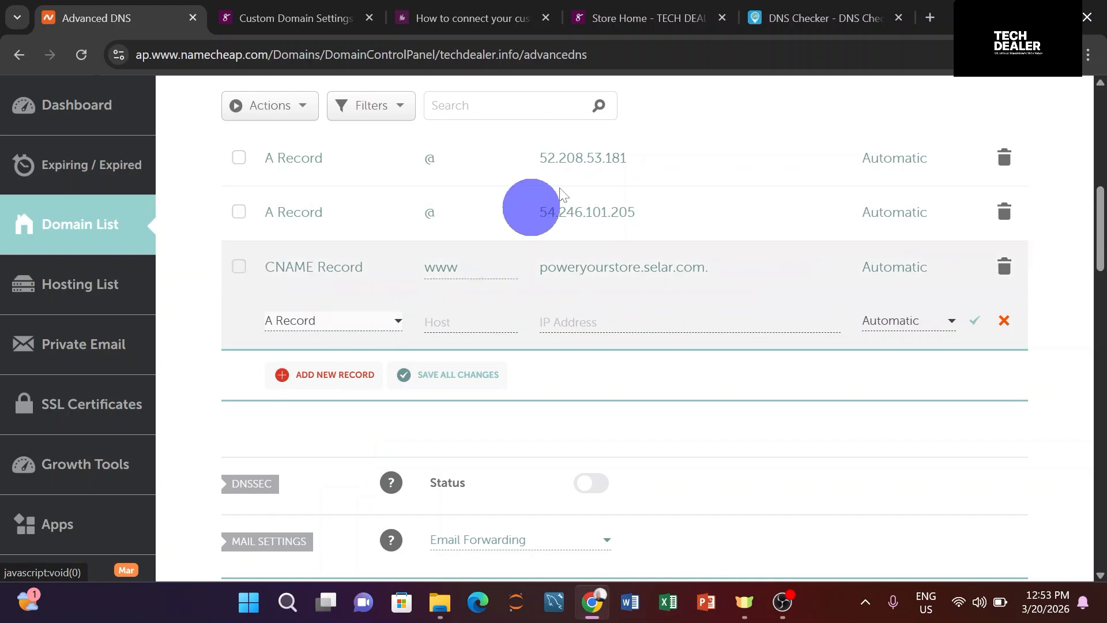
# Search Google for "what does the a record do" in a new tab, relate the answer to the store page, and close the search tab.
pyautogui.click(929, 17)
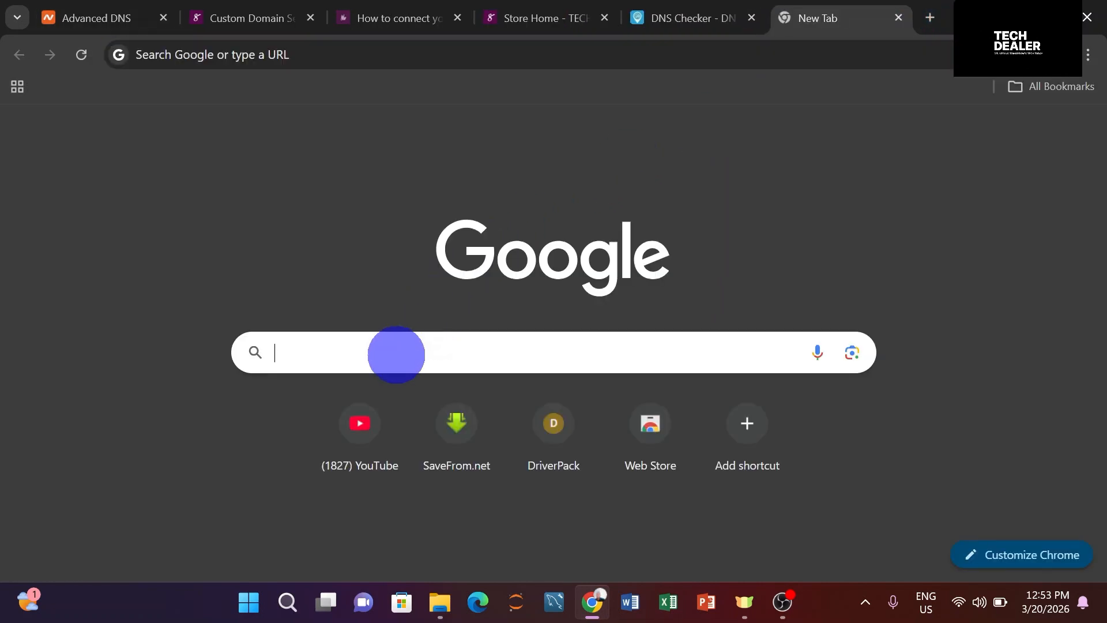
pyautogui.click(396, 350)
pyautogui.write('what does the a record do')
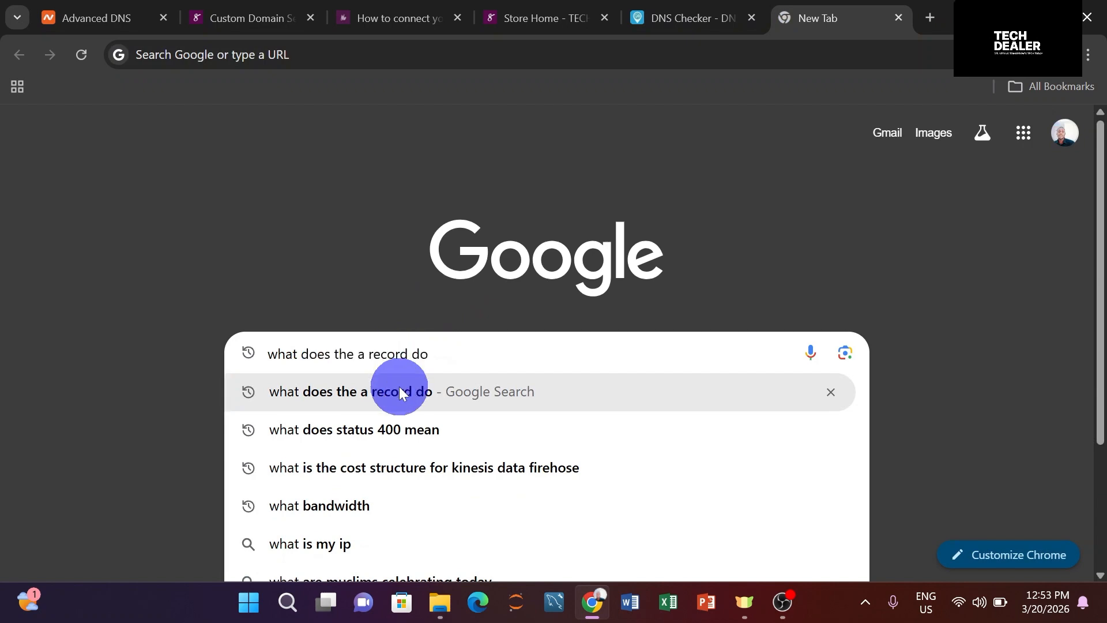
pyautogui.click(399, 387)
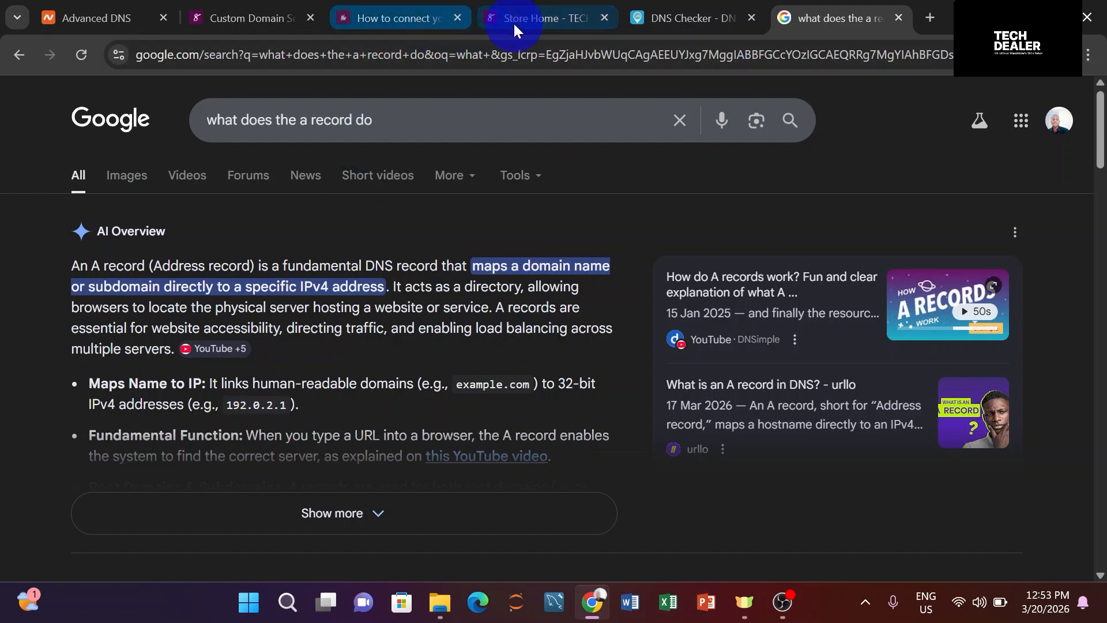
pyautogui.click(532, 21)
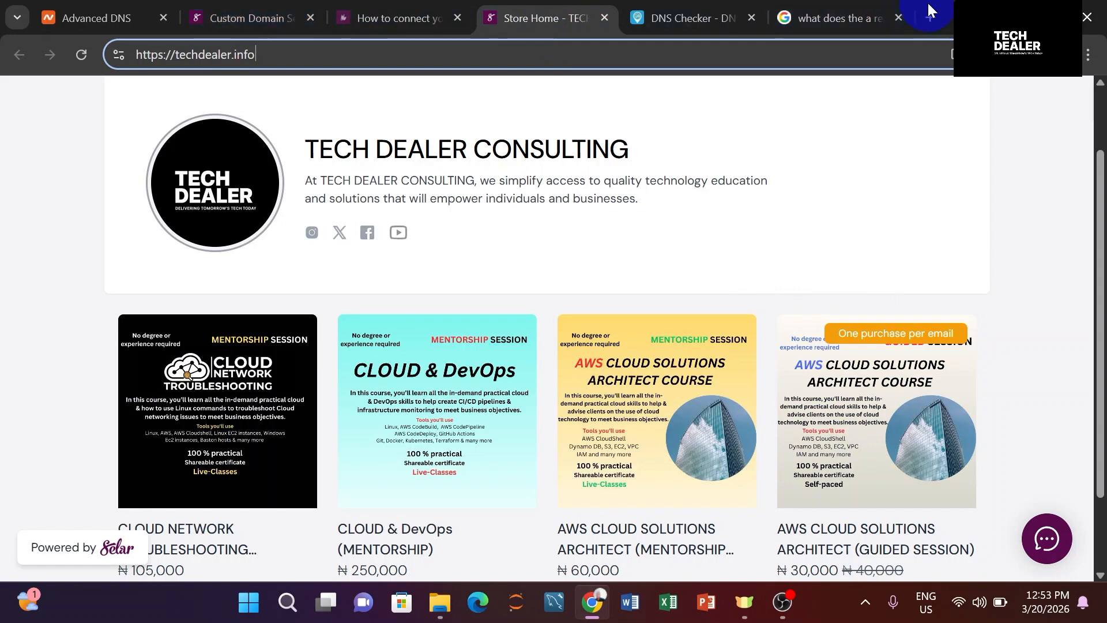
pyautogui.click(898, 17)
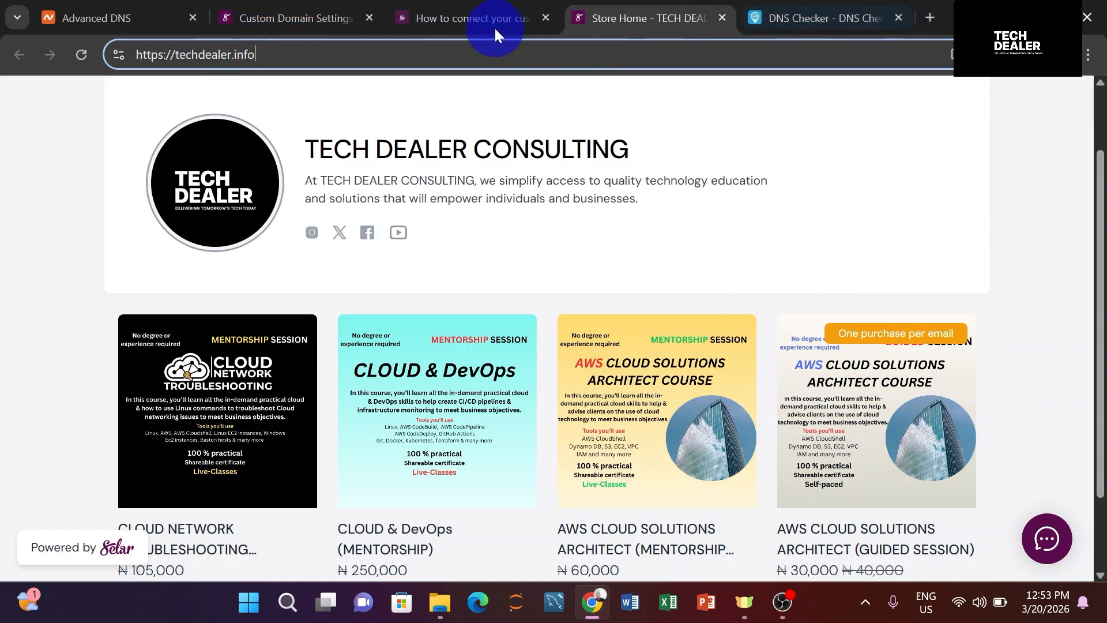
# Return to Namecheap's Advanced DNS page and set the new A record's host to @.
pyautogui.click(303, 17)
pyautogui.click(465, 21)
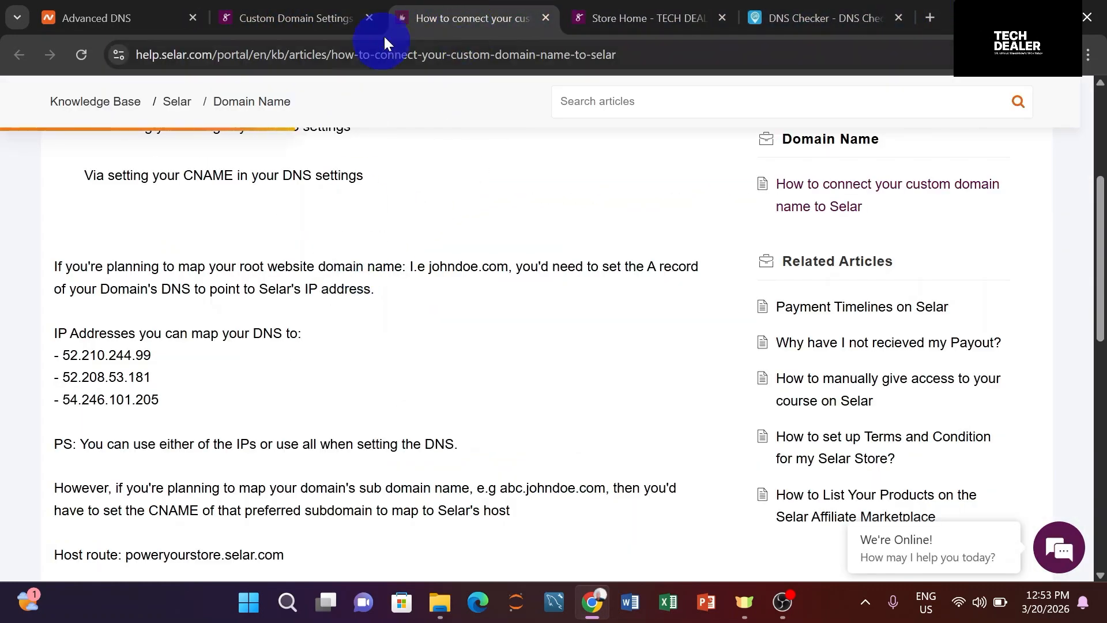
pyautogui.click(103, 16)
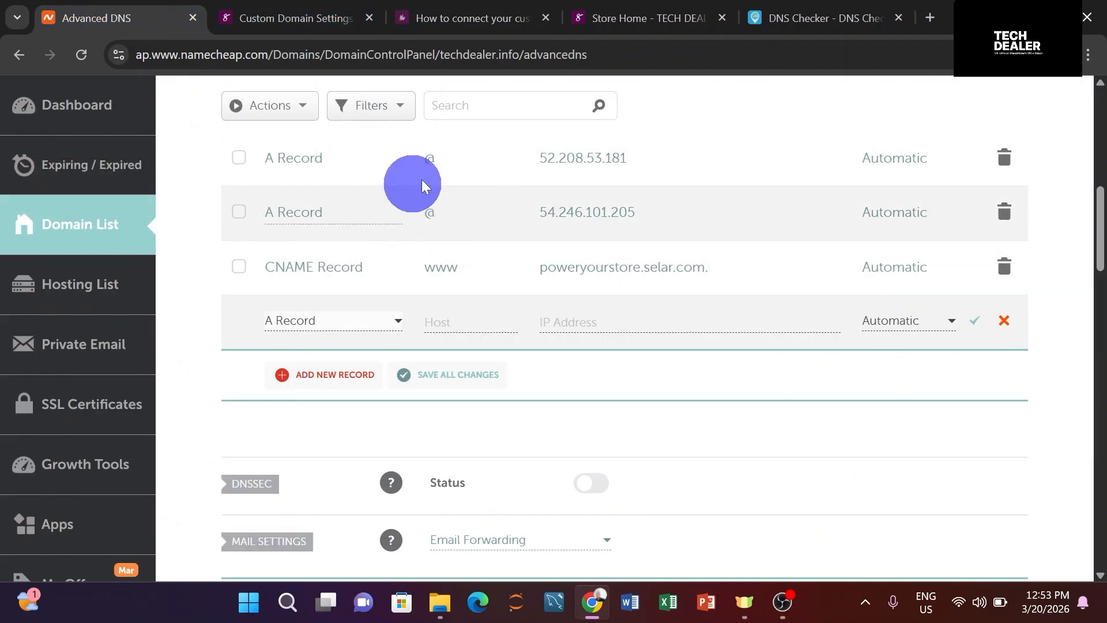
pyautogui.scroll(3, 484, 217)
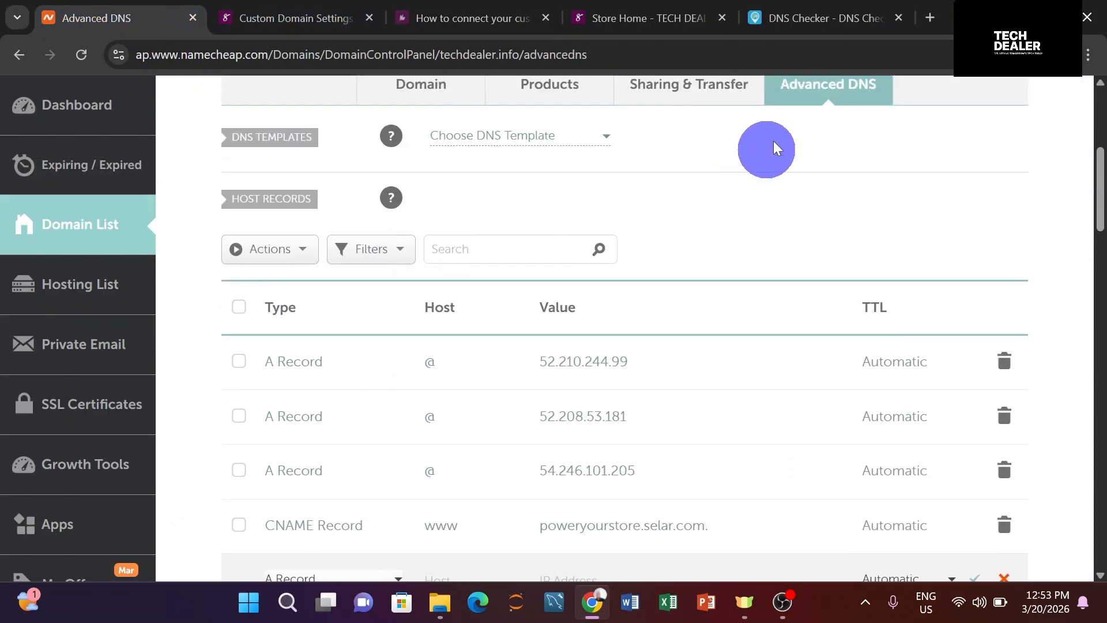
pyautogui.scroll(-1, 574, 282)
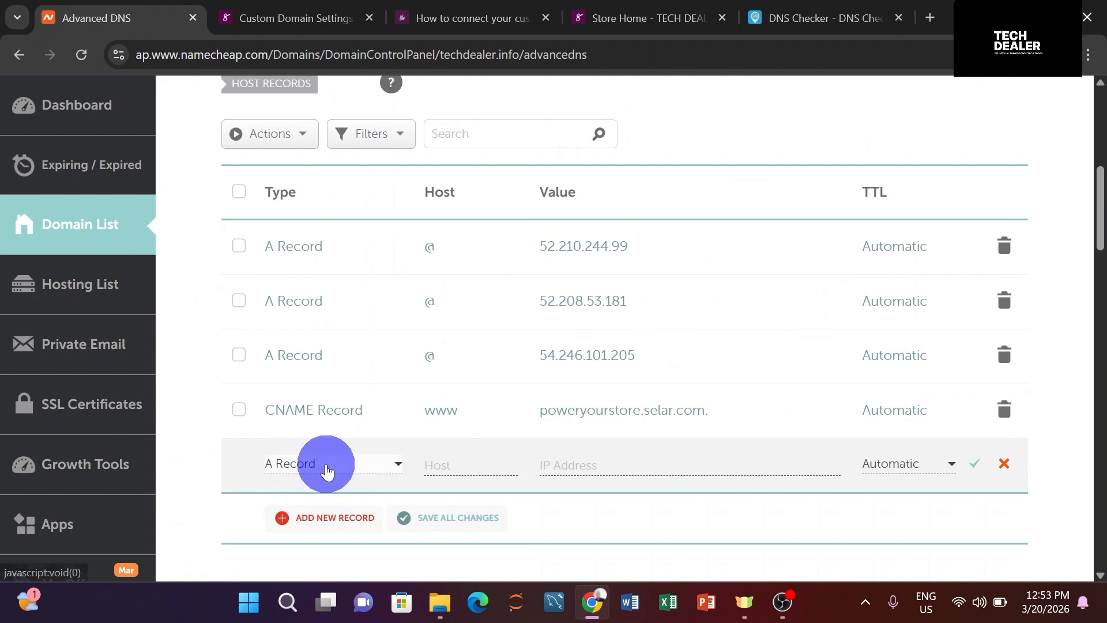
pyautogui.click(478, 465)
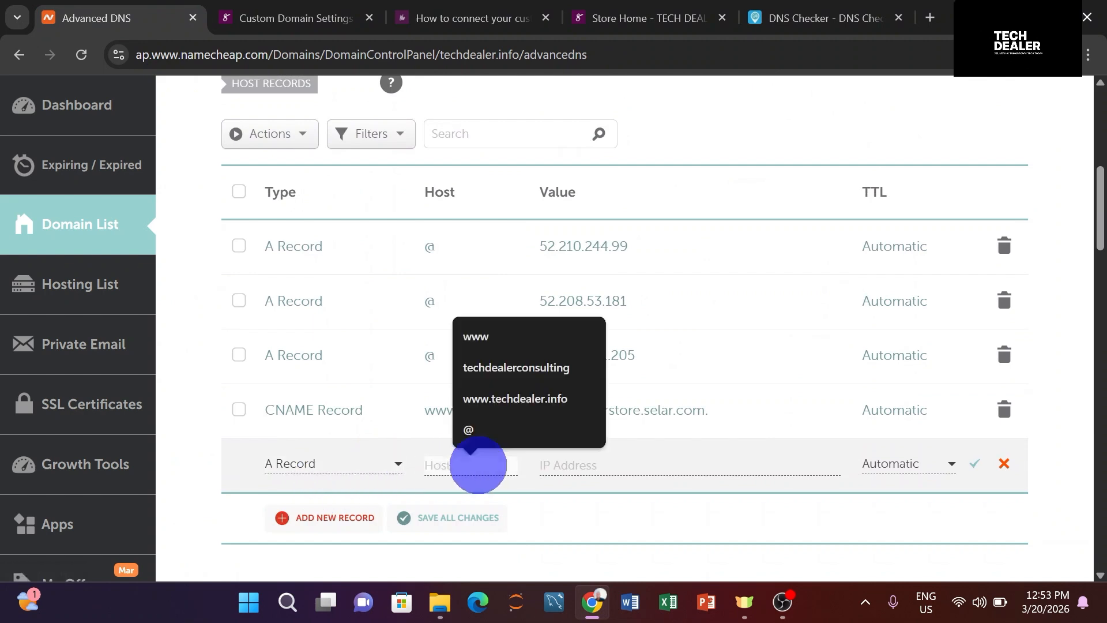
pyautogui.write('@')
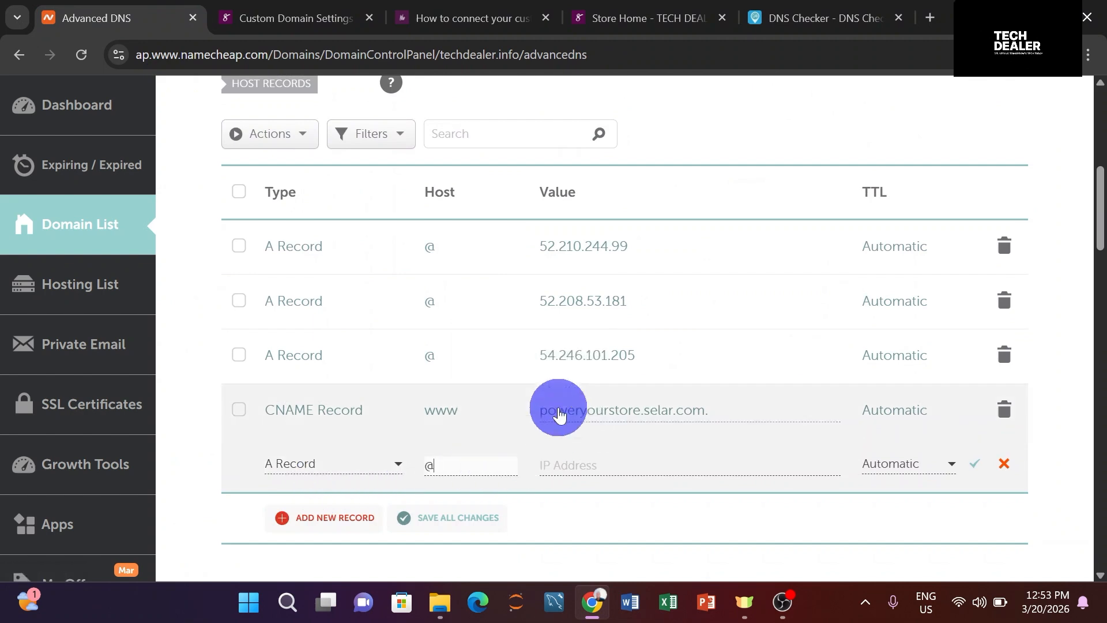
# Copy the IP address 52.210.244.99 from Selar's guide and enter it as the new A record's value in Namecheap.
pyautogui.click(584, 465)
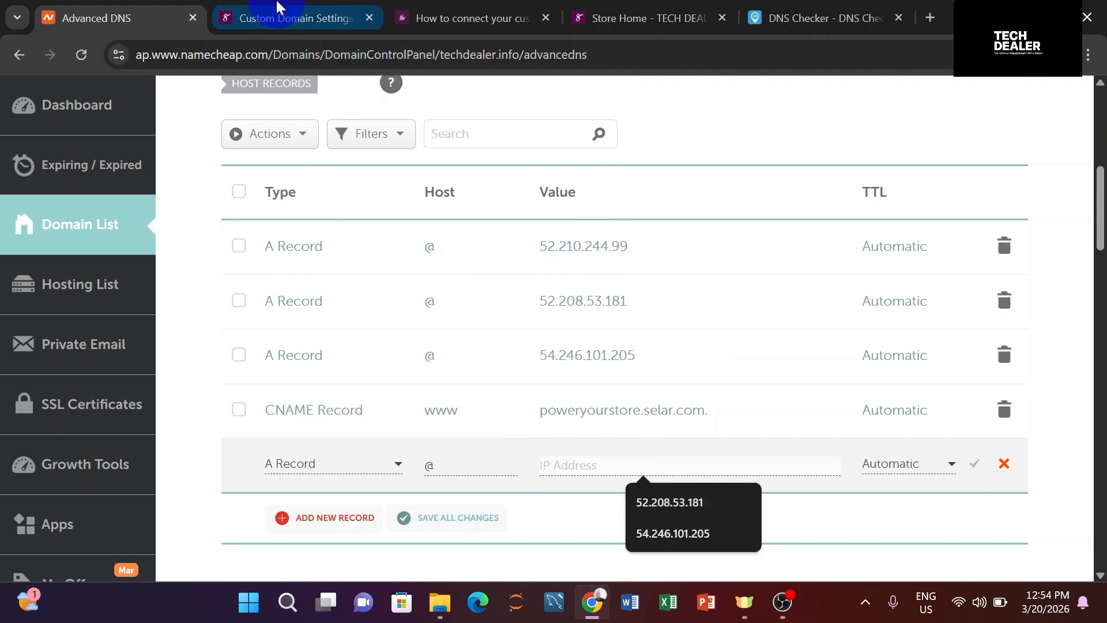
pyautogui.click(276, 16)
pyautogui.click(469, 17)
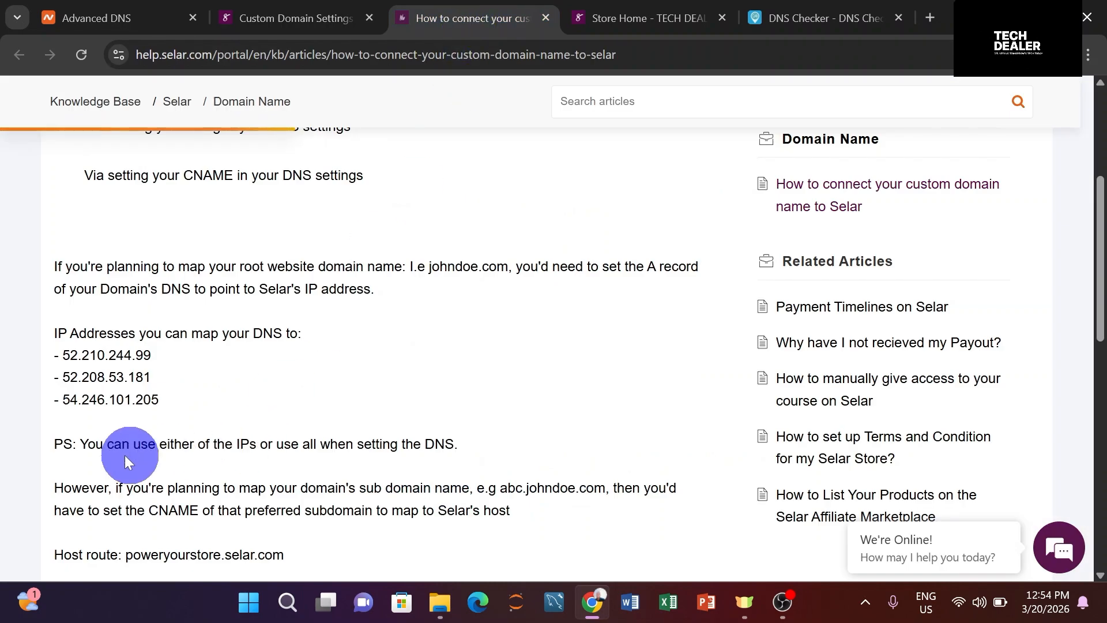
pyautogui.moveTo(64, 355); pyautogui.dragTo(156, 355)
pyautogui.hotkey('ctrl', 'c')
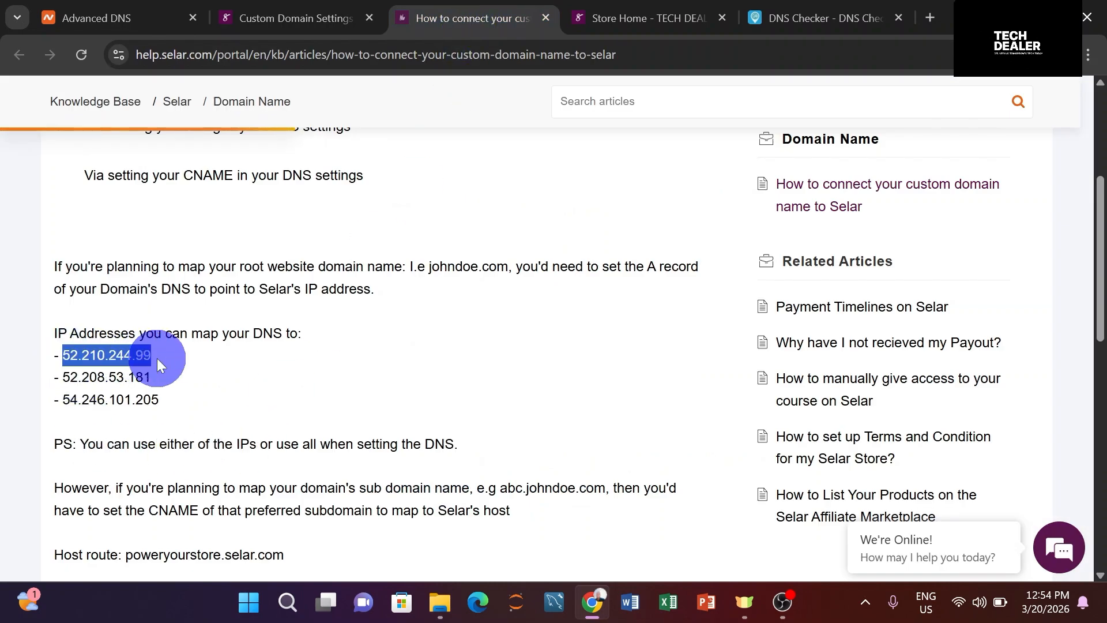
pyautogui.click(324, 8)
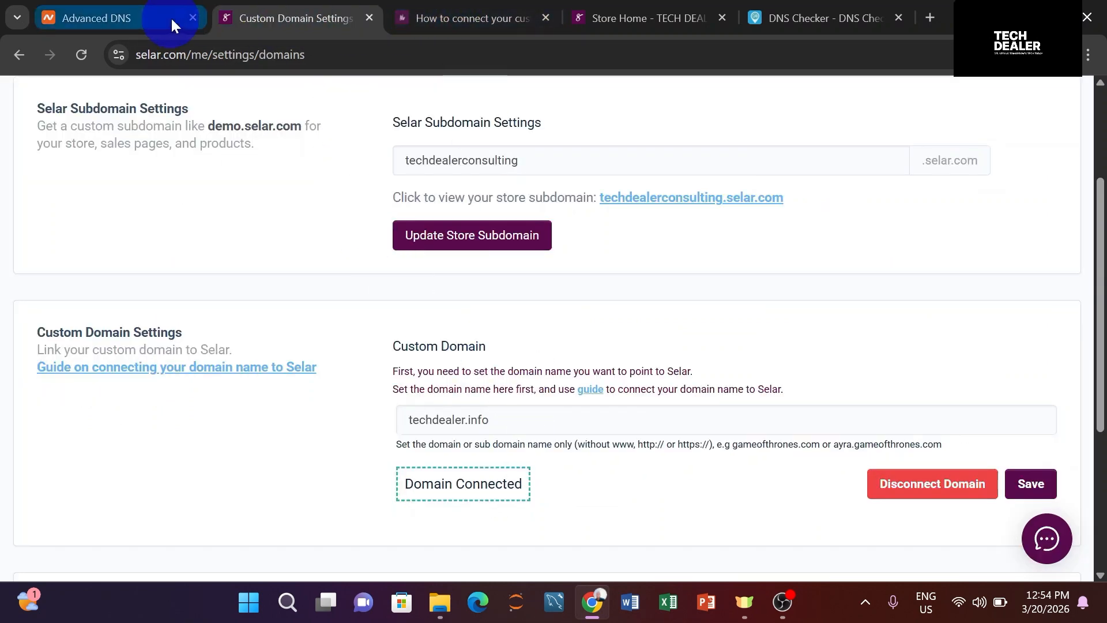
pyautogui.click(139, 18)
pyautogui.click(571, 464)
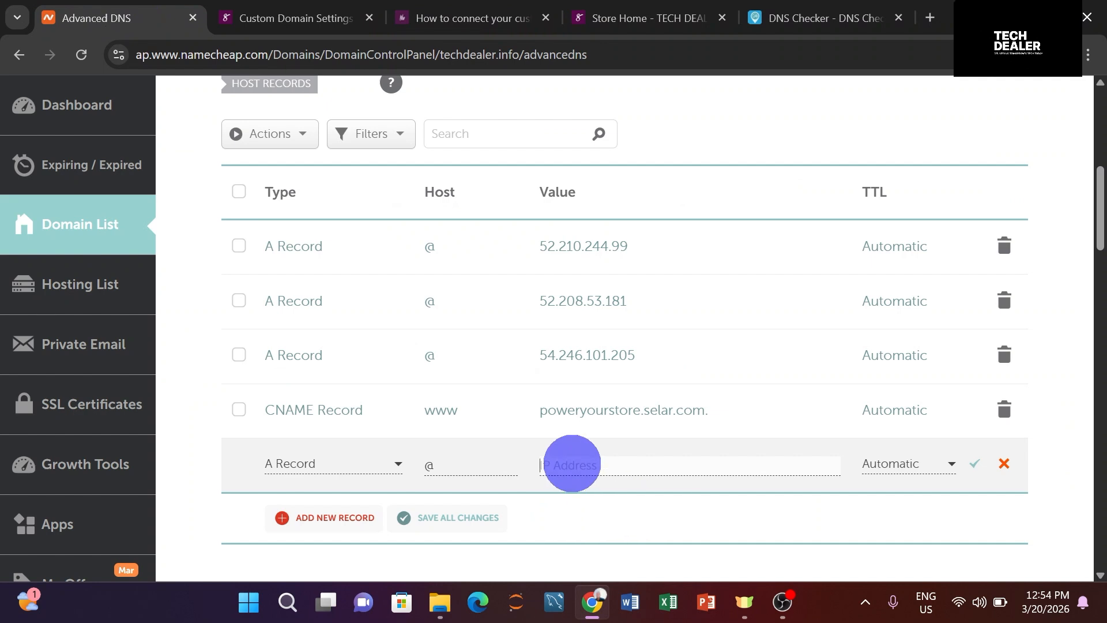
pyautogui.hotkey('ctrl', 'v')
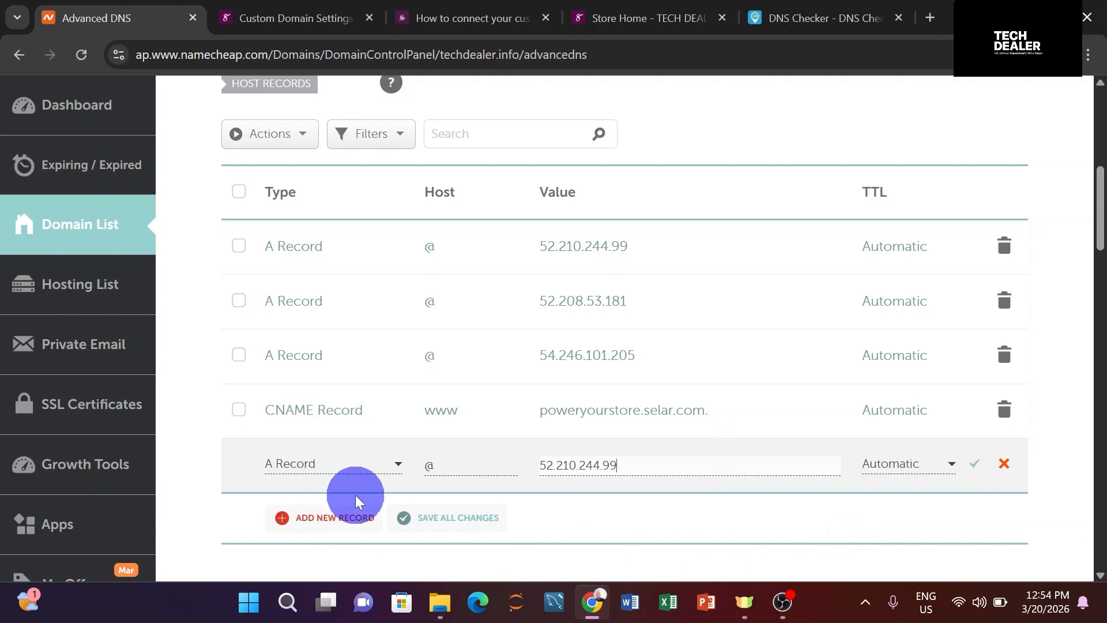
# Compare the drafted A record with Selar's guide, and view the live store page and Selar's custom domain settings.
pyautogui.scroll(-2, 355, 495)
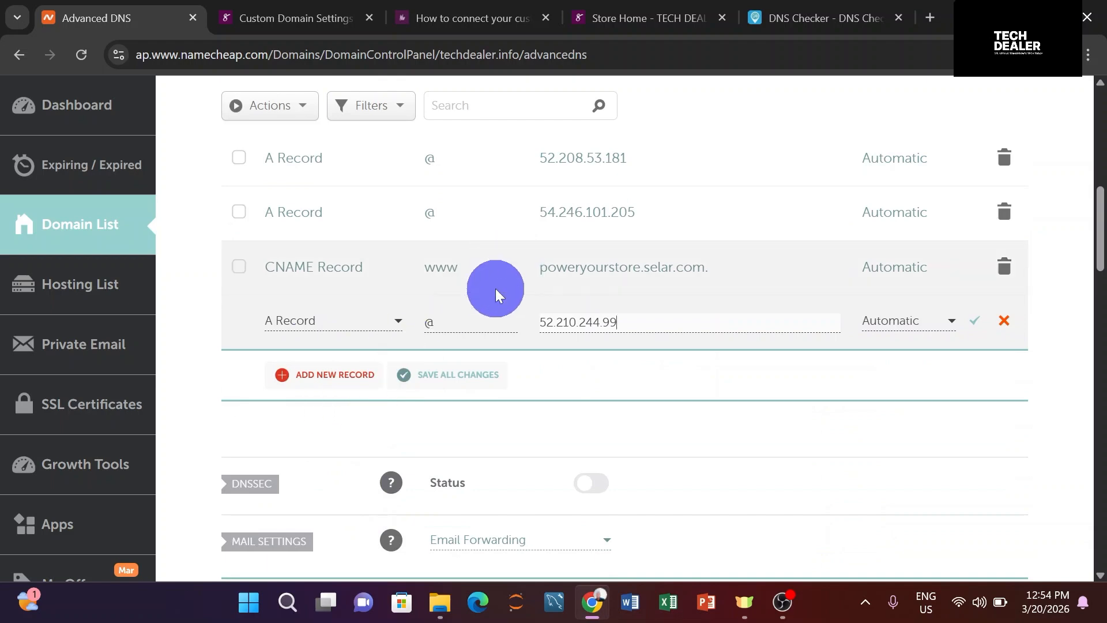
pyautogui.click(476, 17)
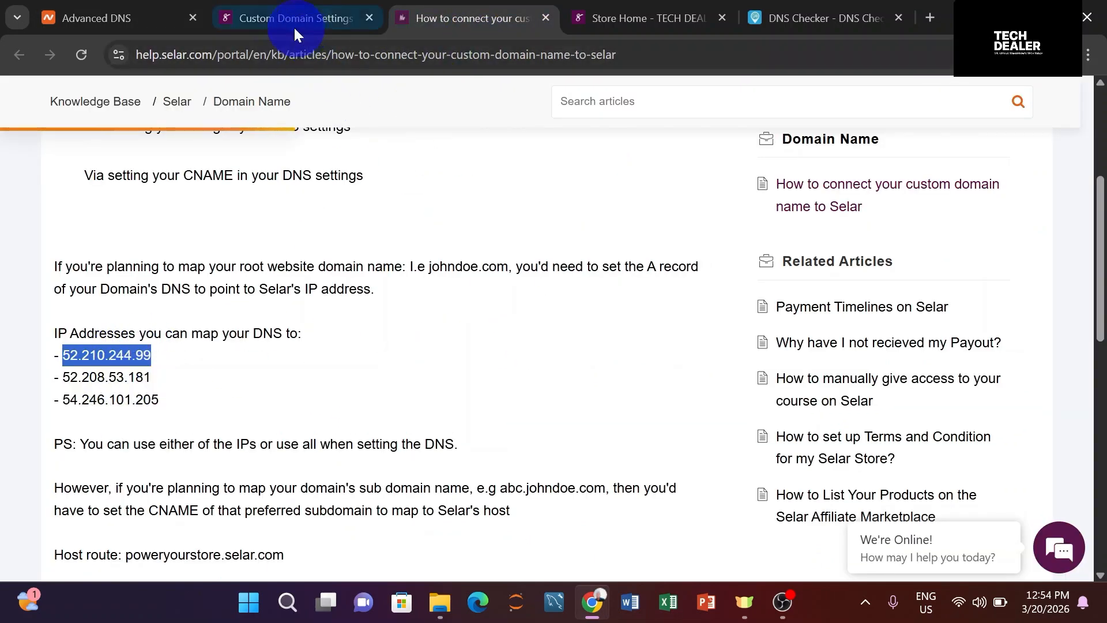
pyautogui.click(136, 22)
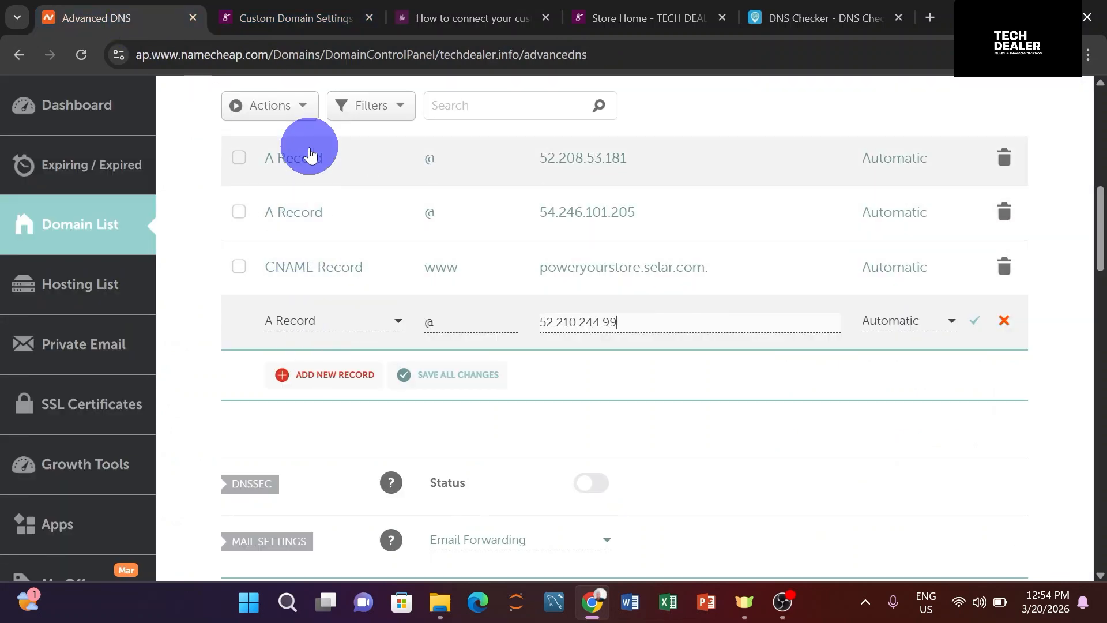
pyautogui.scroll(1, 346, 264)
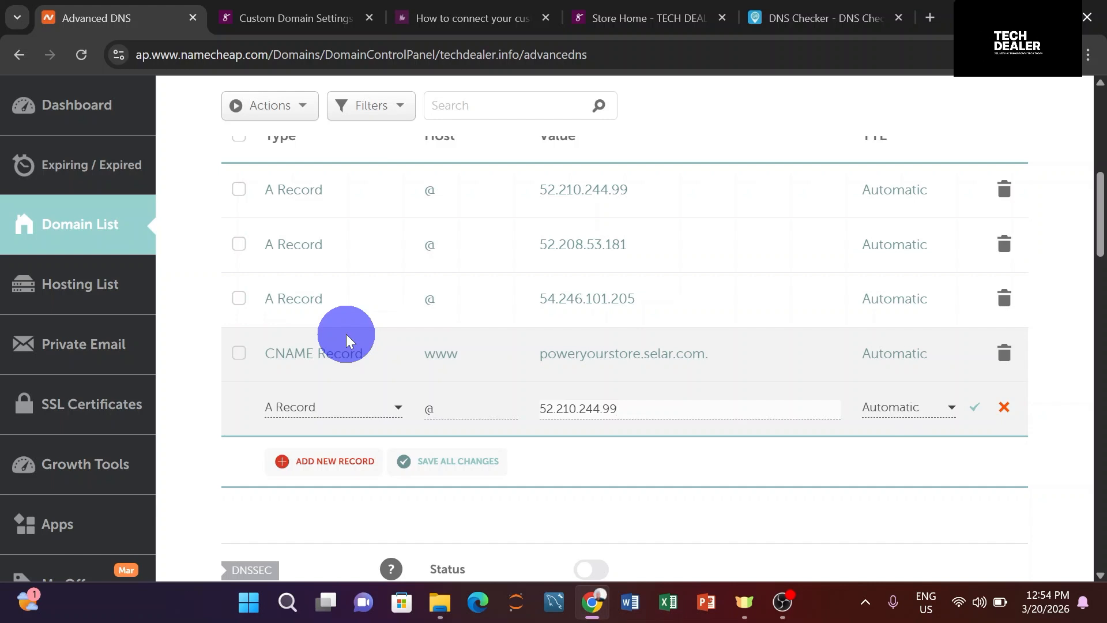
pyautogui.click(623, 16)
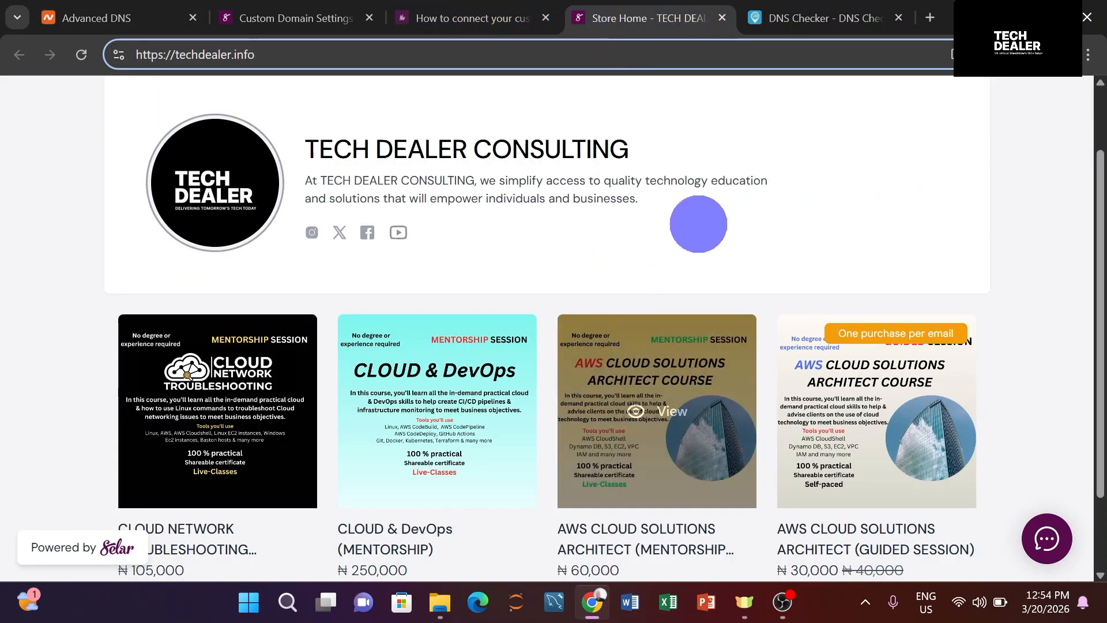
pyautogui.click(272, 13)
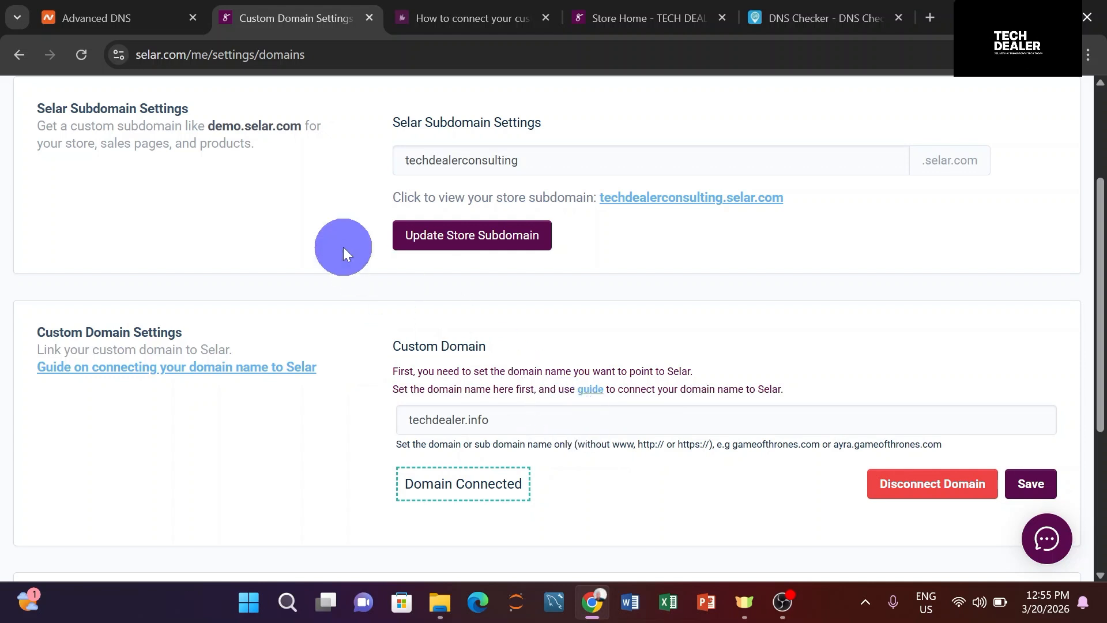
pyautogui.click(176, 26)
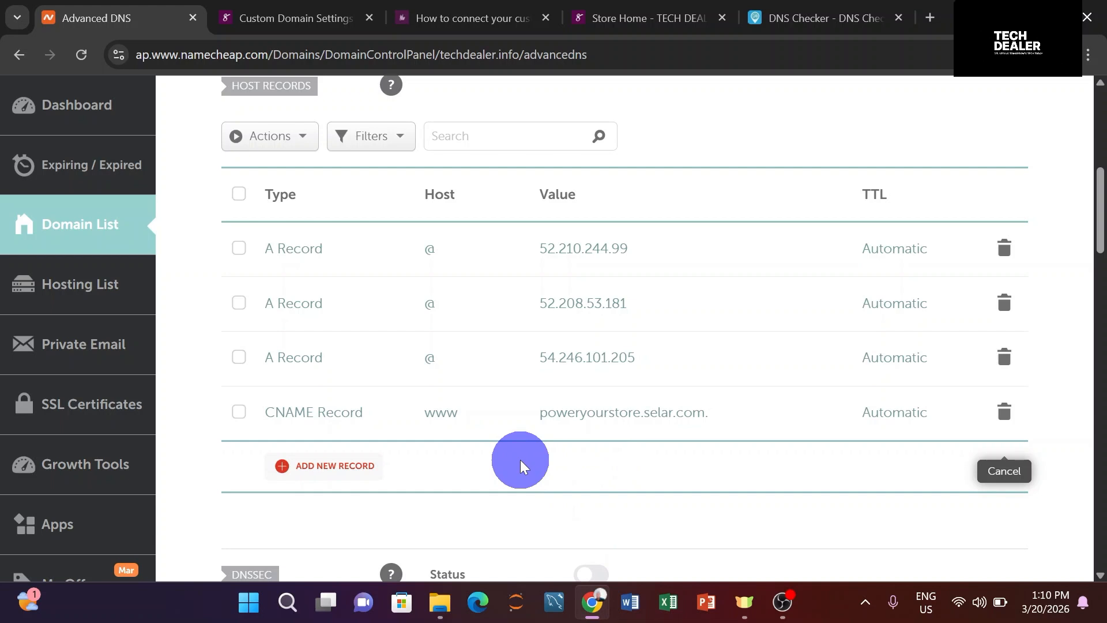
pyautogui.click(324, 465)
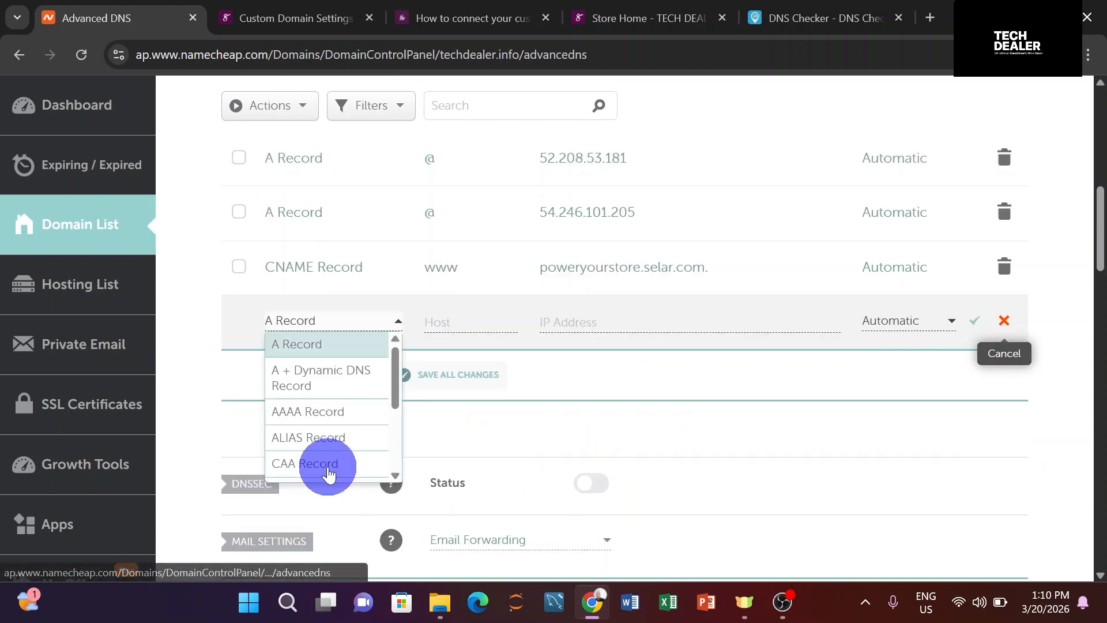
pyautogui.click(505, 417)
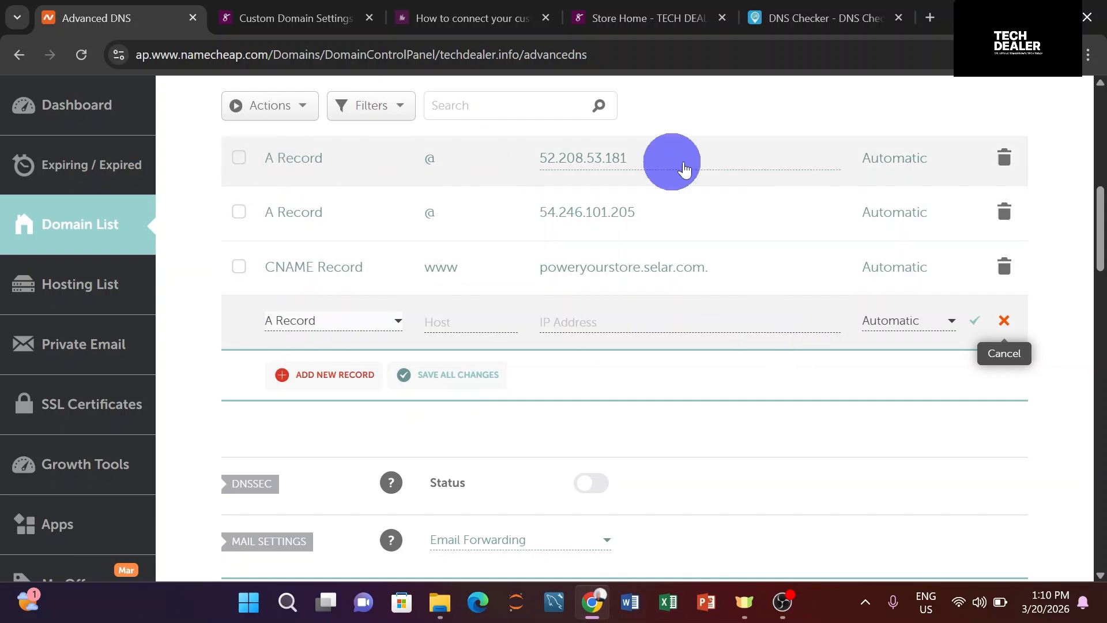
pyautogui.scroll(1, 685, 169)
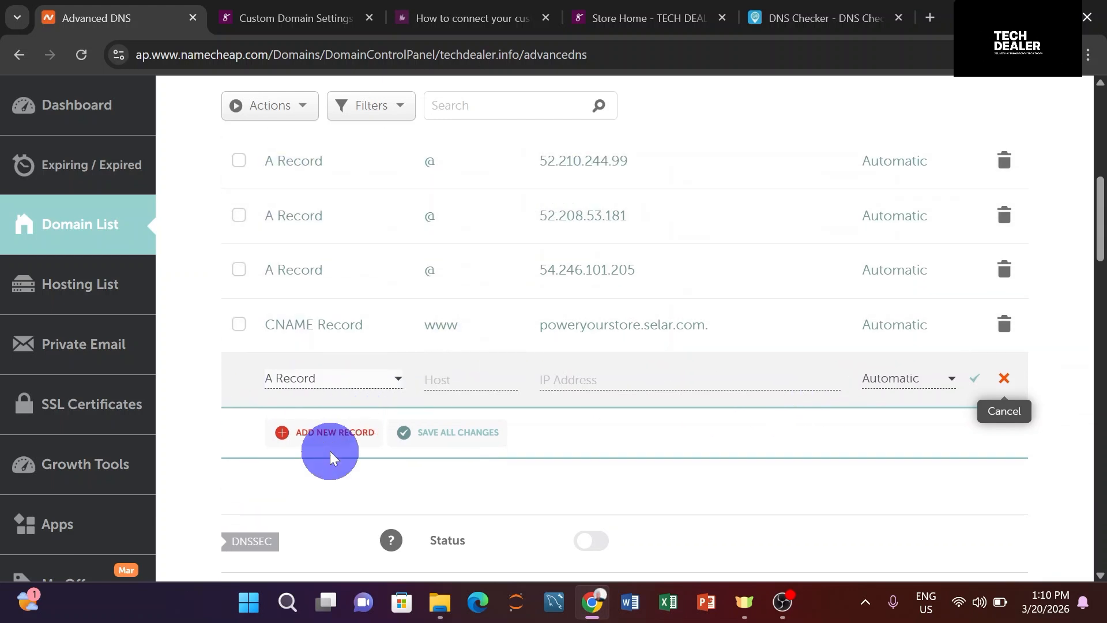
pyautogui.click(337, 434)
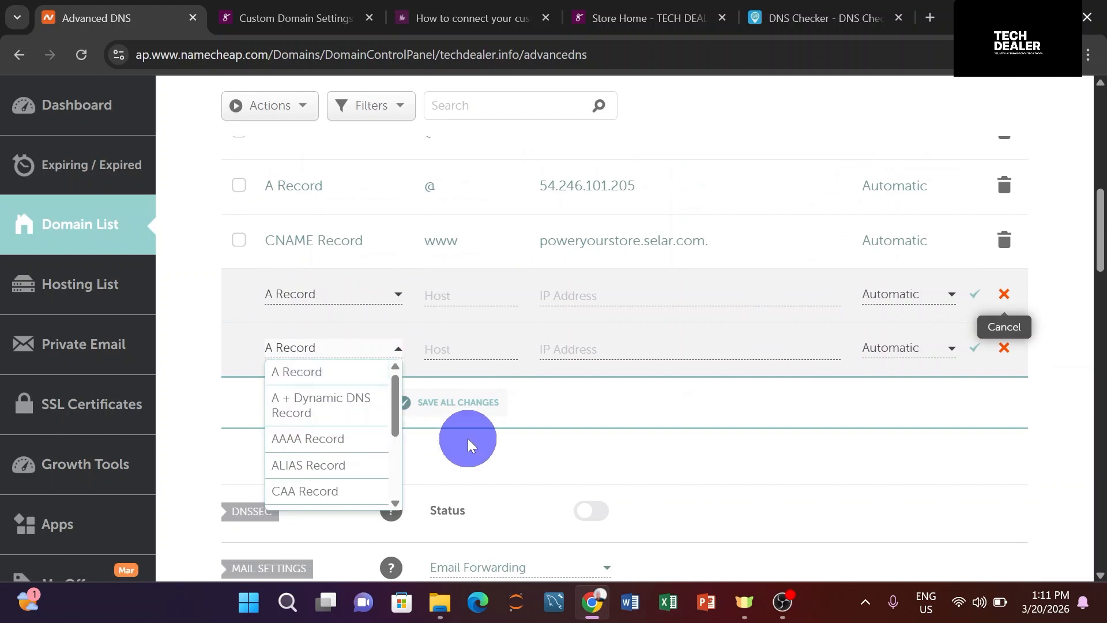
pyautogui.click(339, 372)
pyautogui.scroll(2, 418, 326)
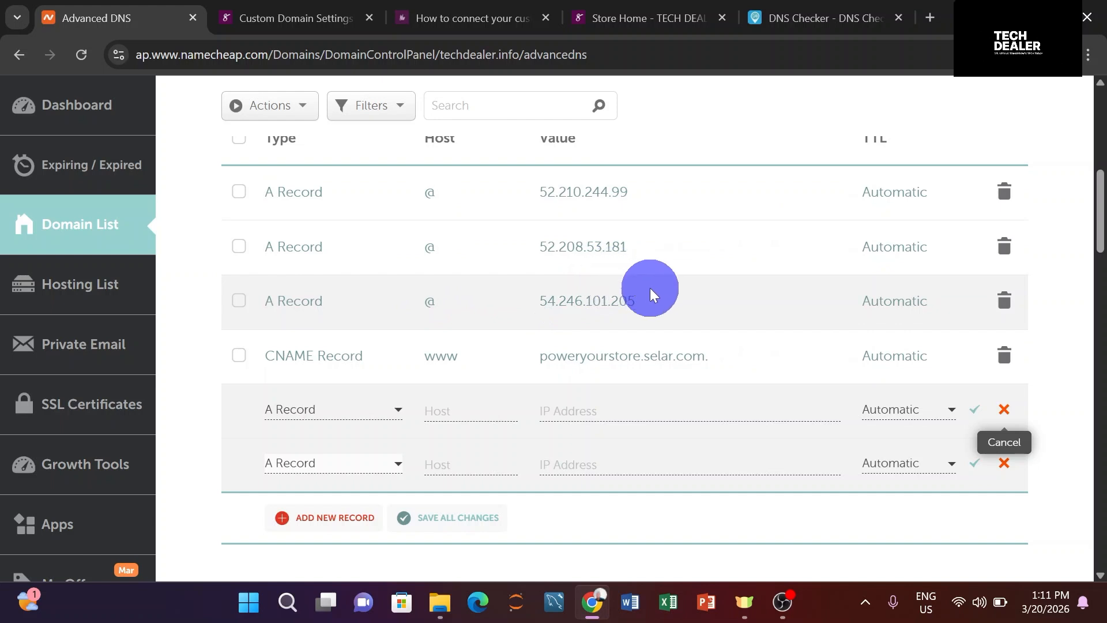
pyautogui.click(1008, 409)
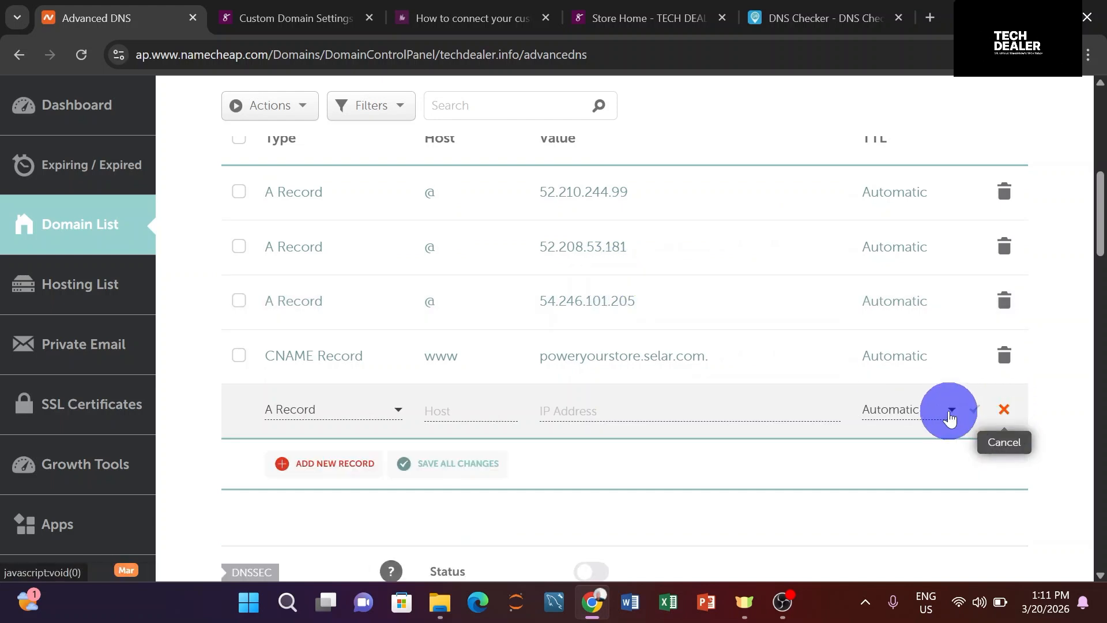
pyautogui.click(1006, 411)
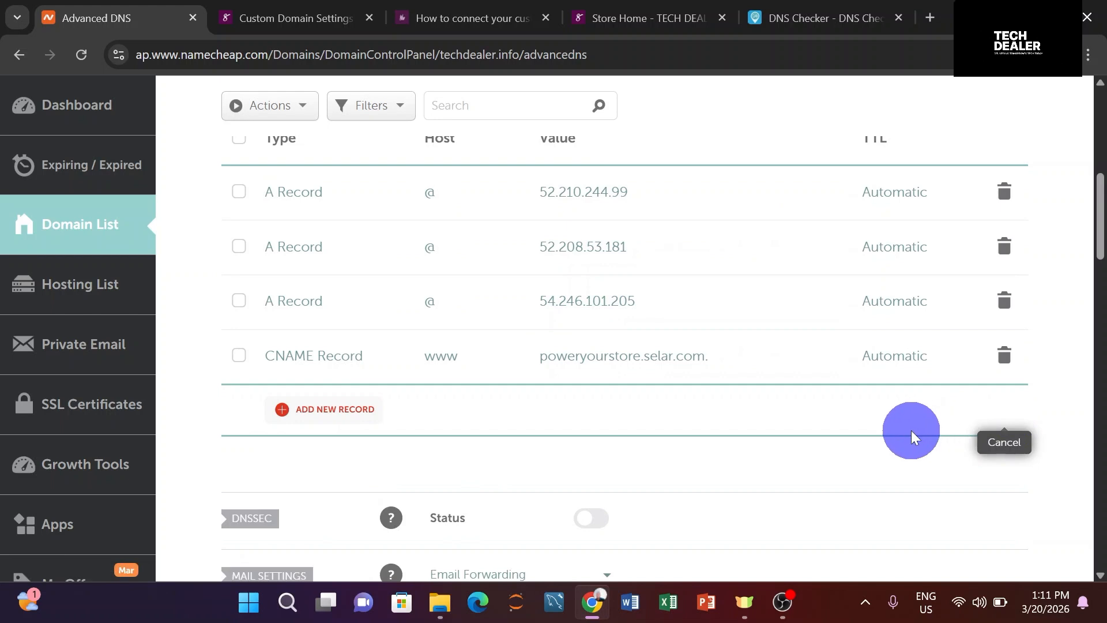
# Open DNS Checker's A record lookup for techdealer.info at dnschecker.org/#A/techdealer.info in a new browser tab.
pyautogui.click(293, 22)
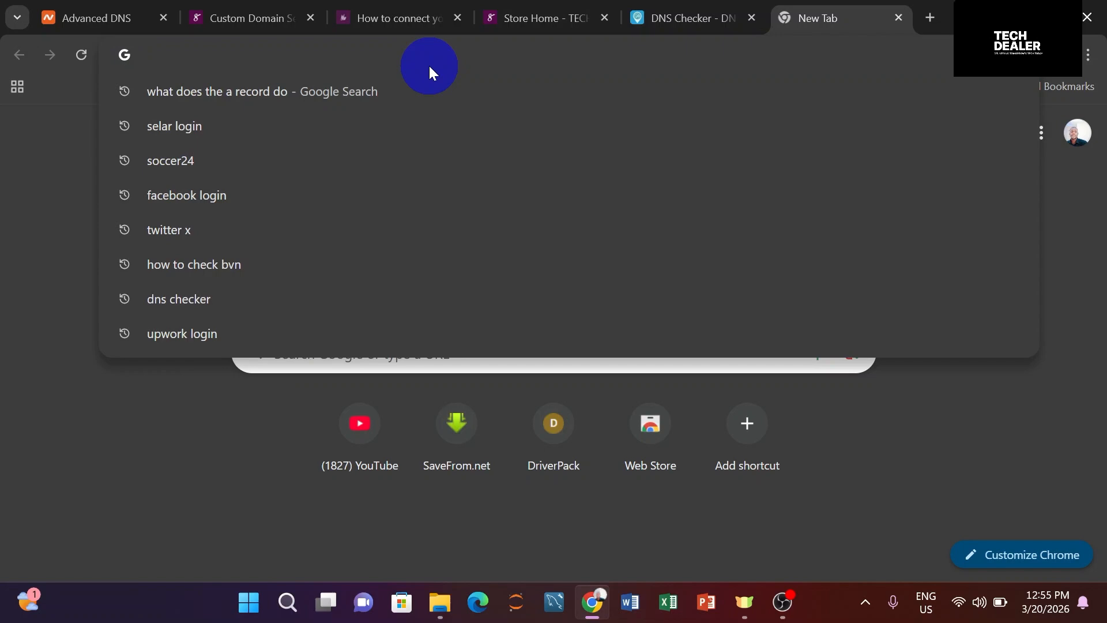
pyautogui.write('f')
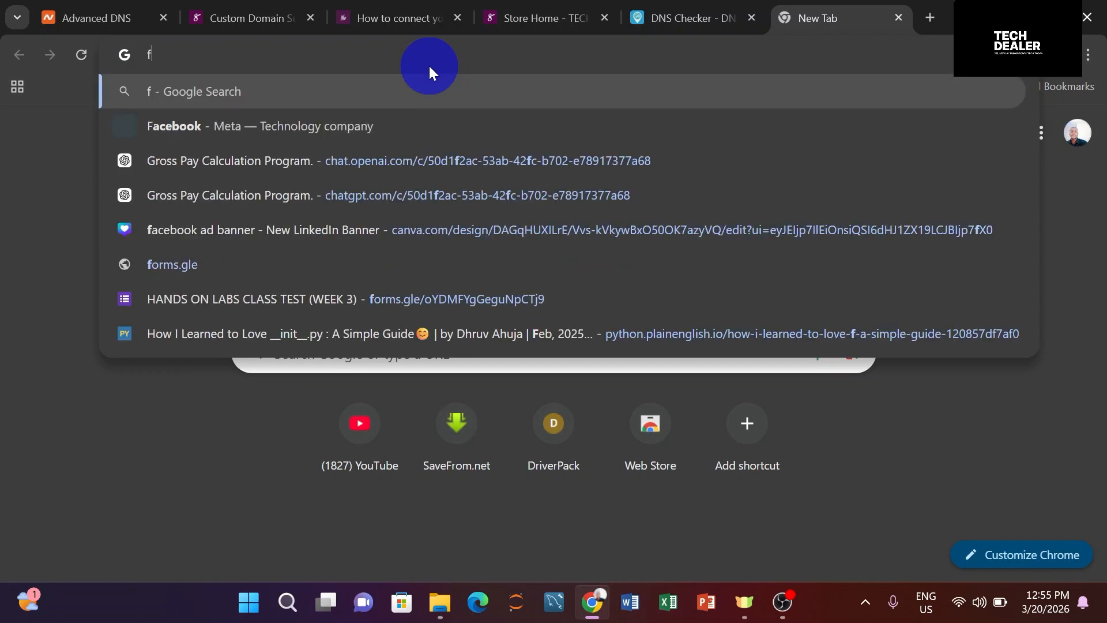
pyautogui.press('Escape')
pyautogui.write('dbn')
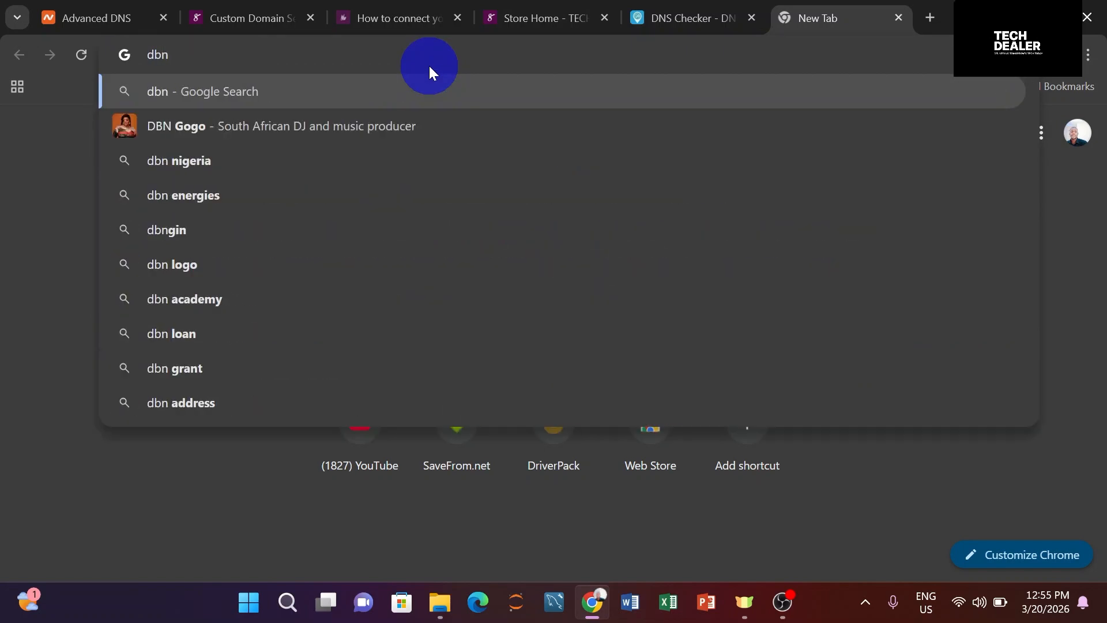
pyautogui.press('BackSpace')
pyautogui.press('BackSpace')
pyautogui.write('nschecker.org/#A/techdealer.info')
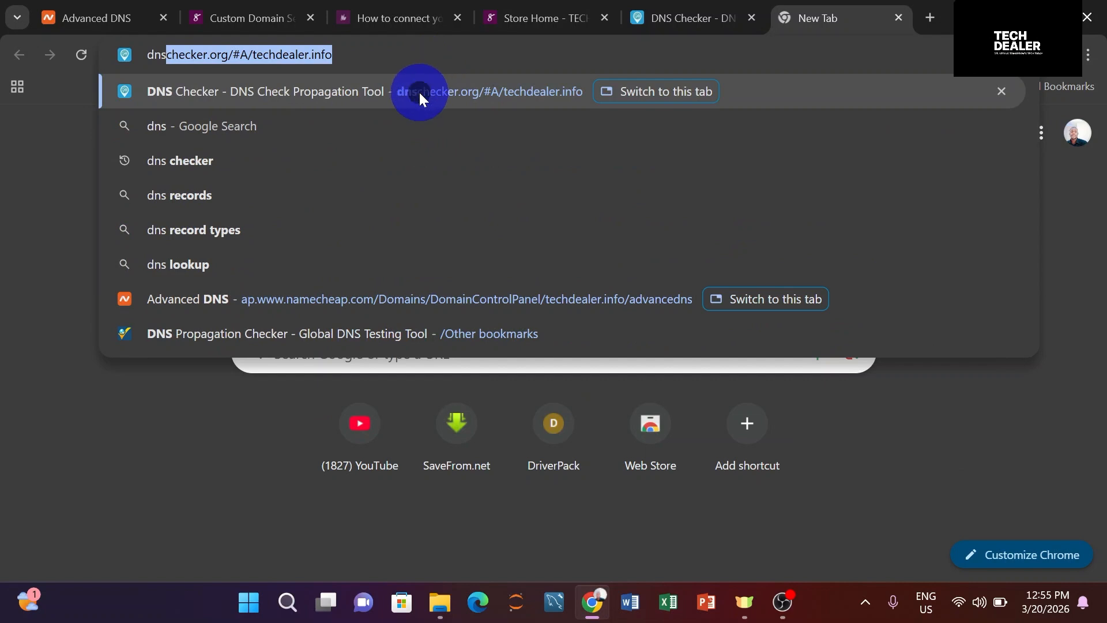
pyautogui.click(471, 92)
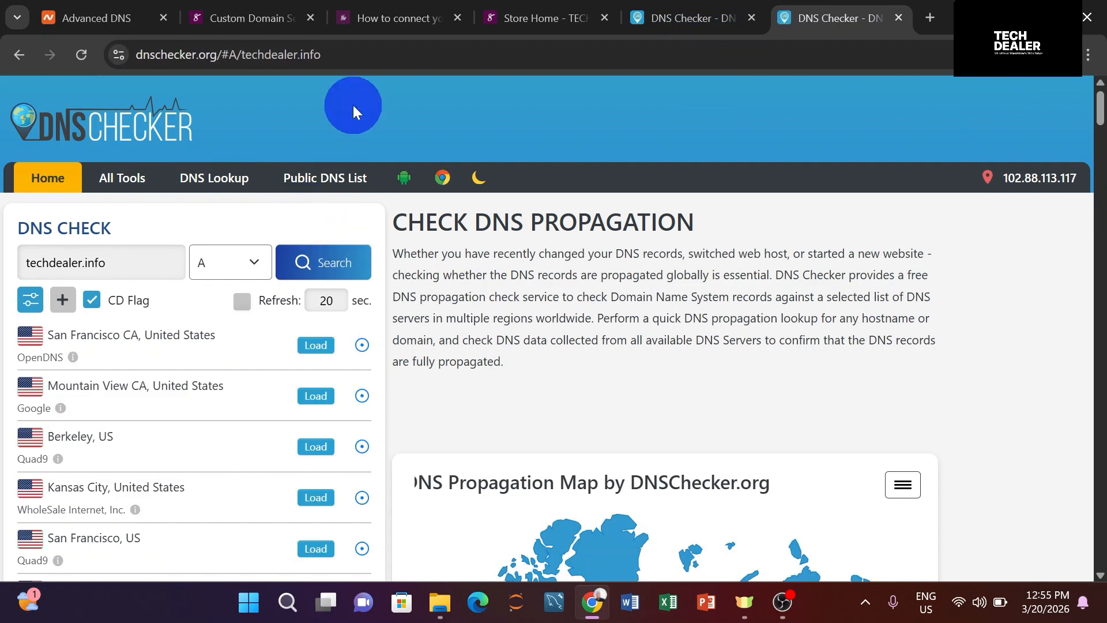
# Review the IP addresses listed in Selar's custom domain guide and return to the DNS Checker lookup page.
pyautogui.click(398, 14)
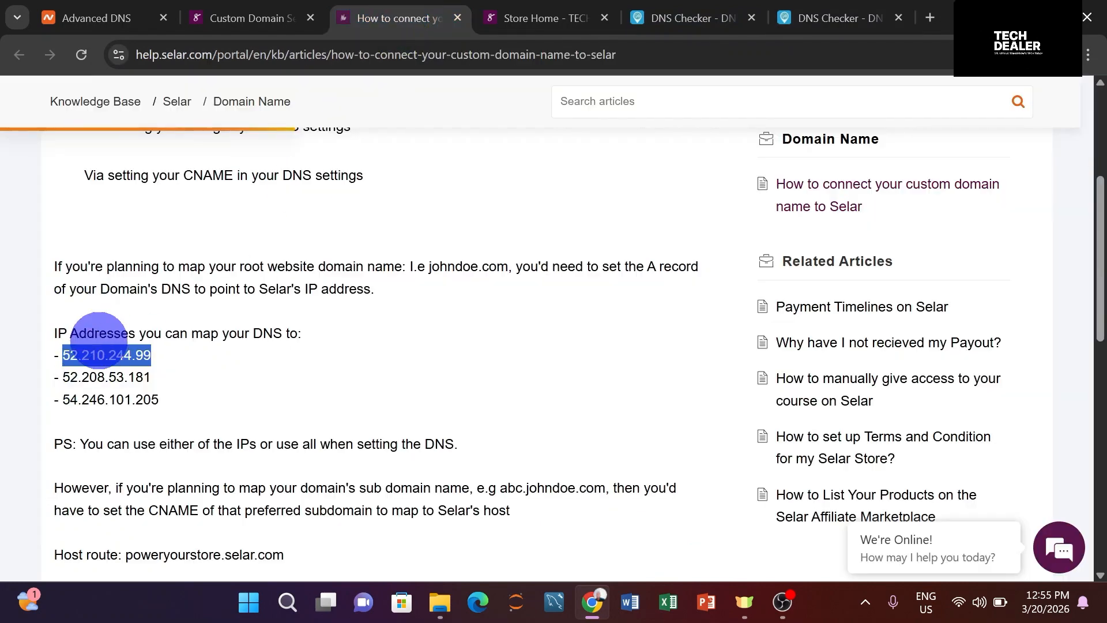
pyautogui.click(202, 367)
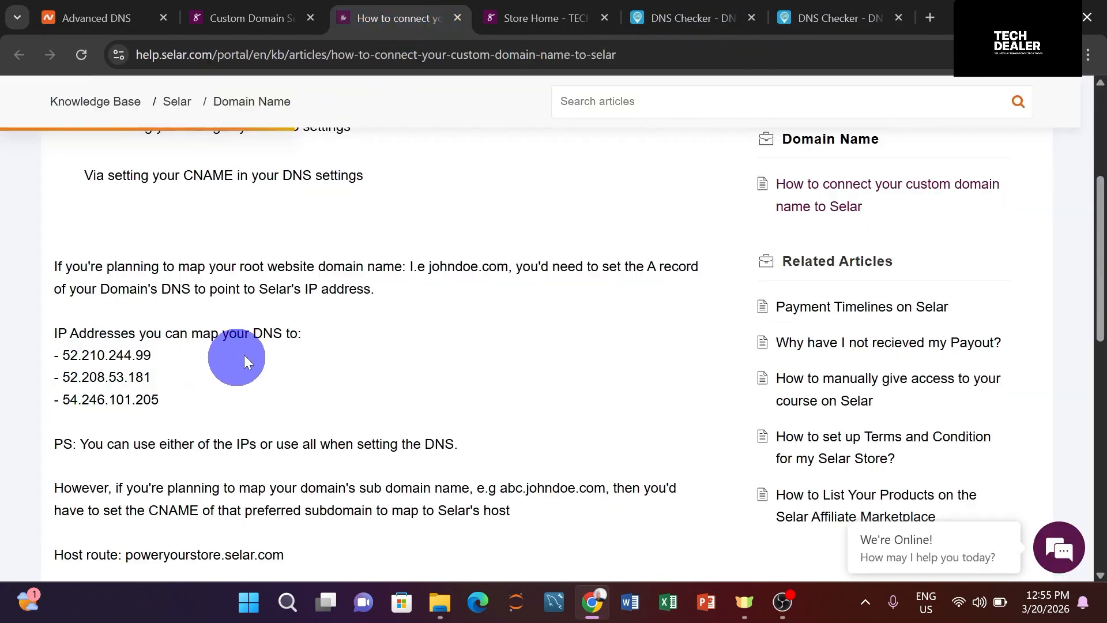
pyautogui.click(836, 17)
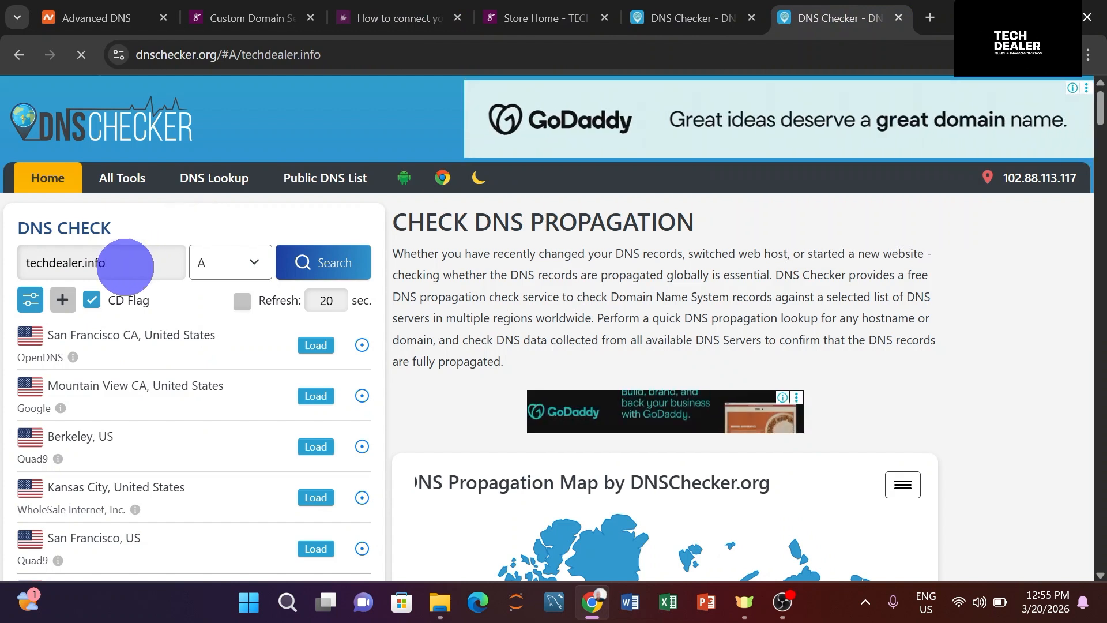
# Re-enter techdealer.info as the domain in DNS Checker and run the A record propagation lookup.
pyautogui.click(124, 265)
pyautogui.press('BackSpace')
pyautogui.press('BackSpace')
pyautogui.press('BackSpace')
pyautogui.press('BackSpace')
pyautogui.press('BackSpace')
pyautogui.press('BackSpace')
pyautogui.press('BackSpace')
pyautogui.press('BackSpace')
pyautogui.press('BackSpace')
pyautogui.press('BackSpace')
pyautogui.press('BackSpace')
pyautogui.press('BackSpace')
pyautogui.press('BackSpace')
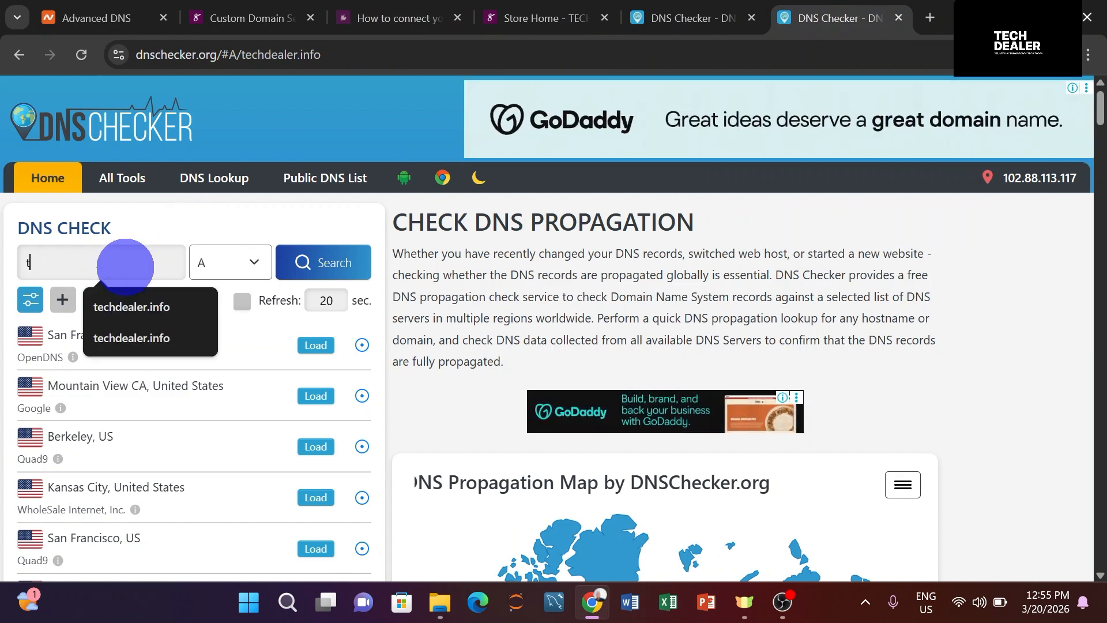
pyautogui.write('tec')
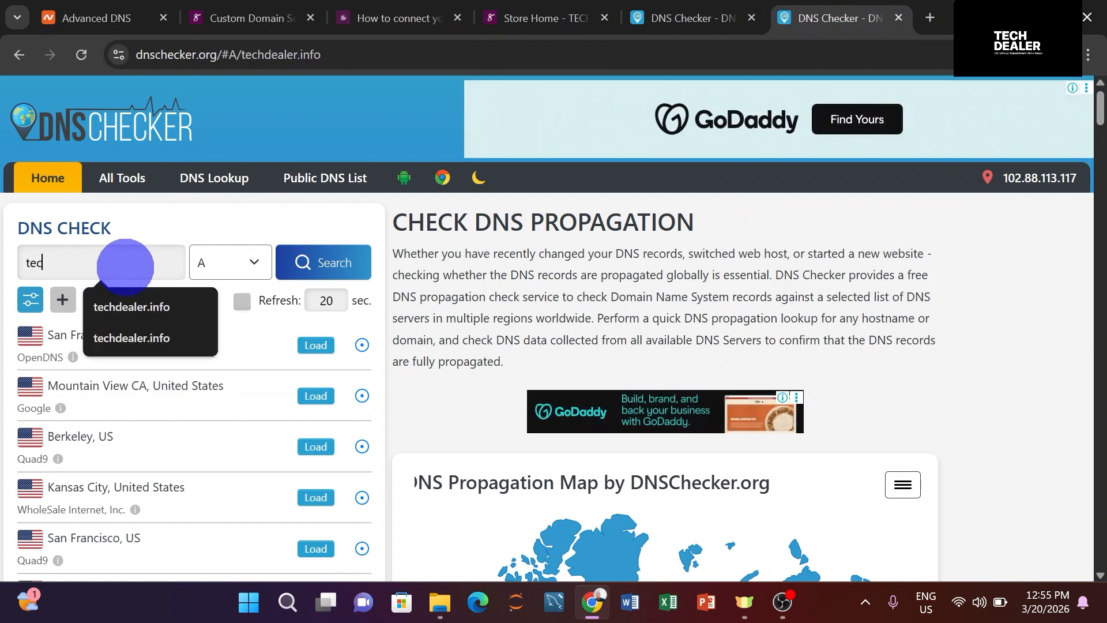
pyautogui.write('h')
pyautogui.click(132, 307)
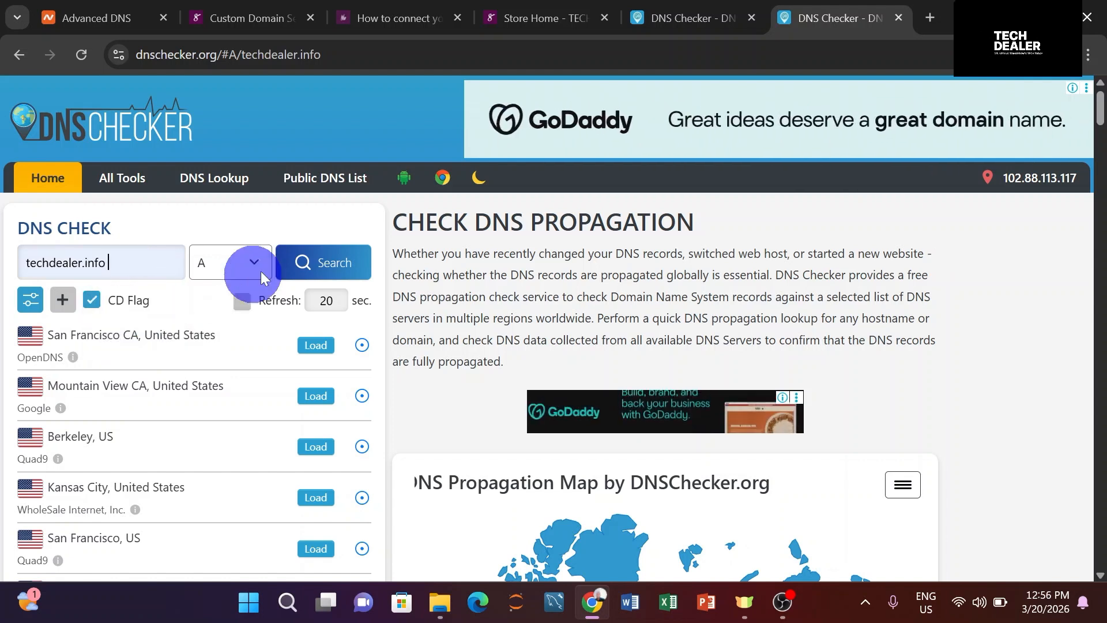
pyautogui.click(322, 266)
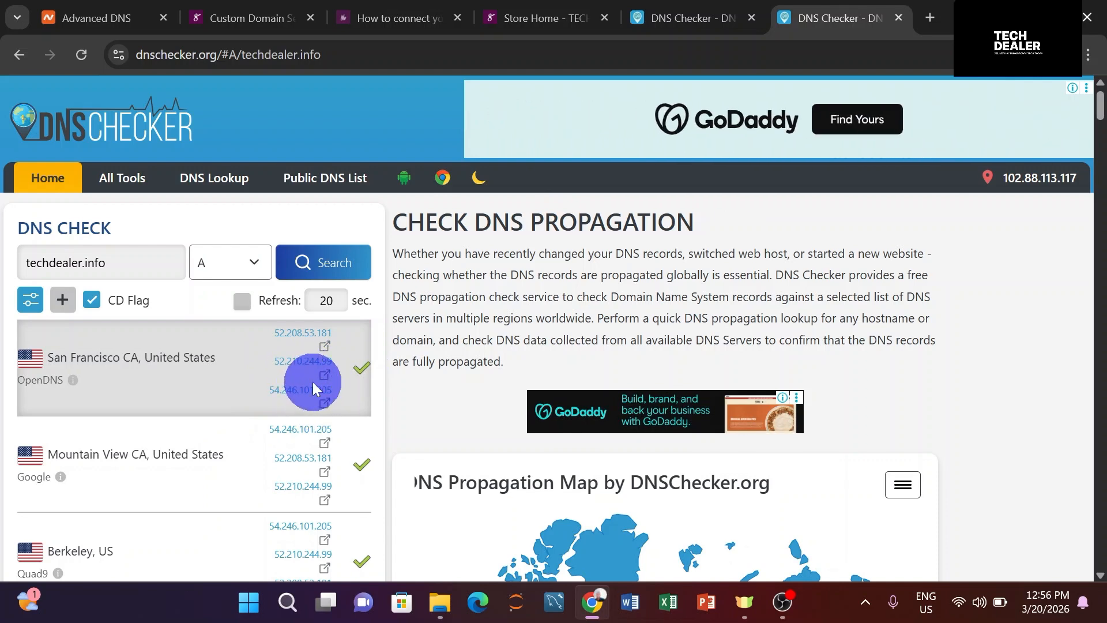
# Compare the IP addresses in Selar's guide, starting with 52.210.244.99, against the A record results in DNS Checker.
pyautogui.click(381, 15)
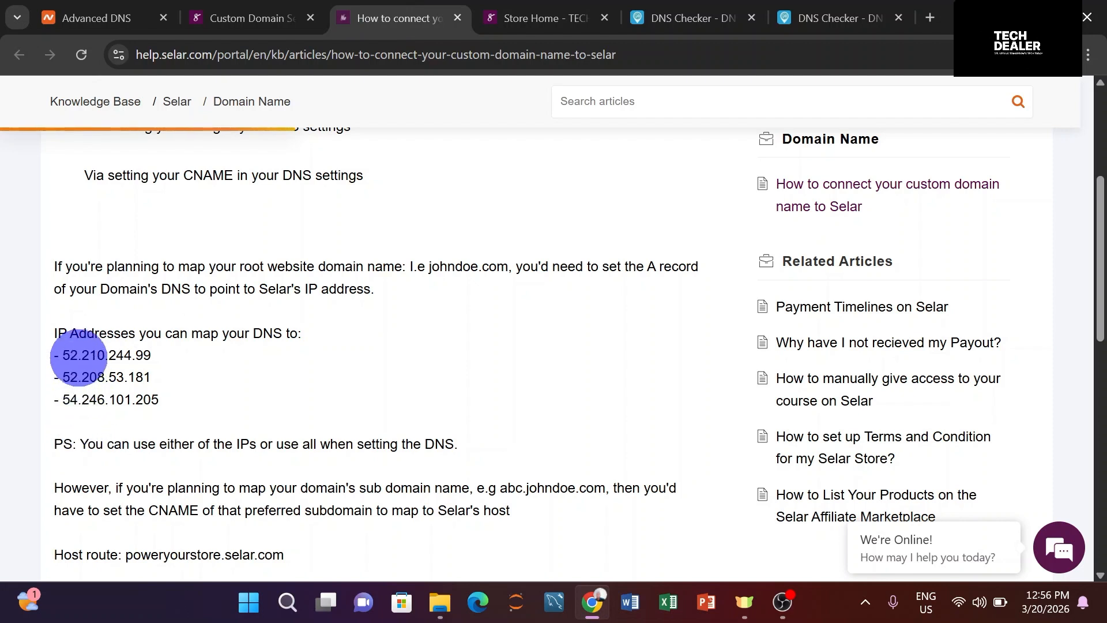
pyautogui.moveTo(62, 355); pyautogui.dragTo(168, 359)
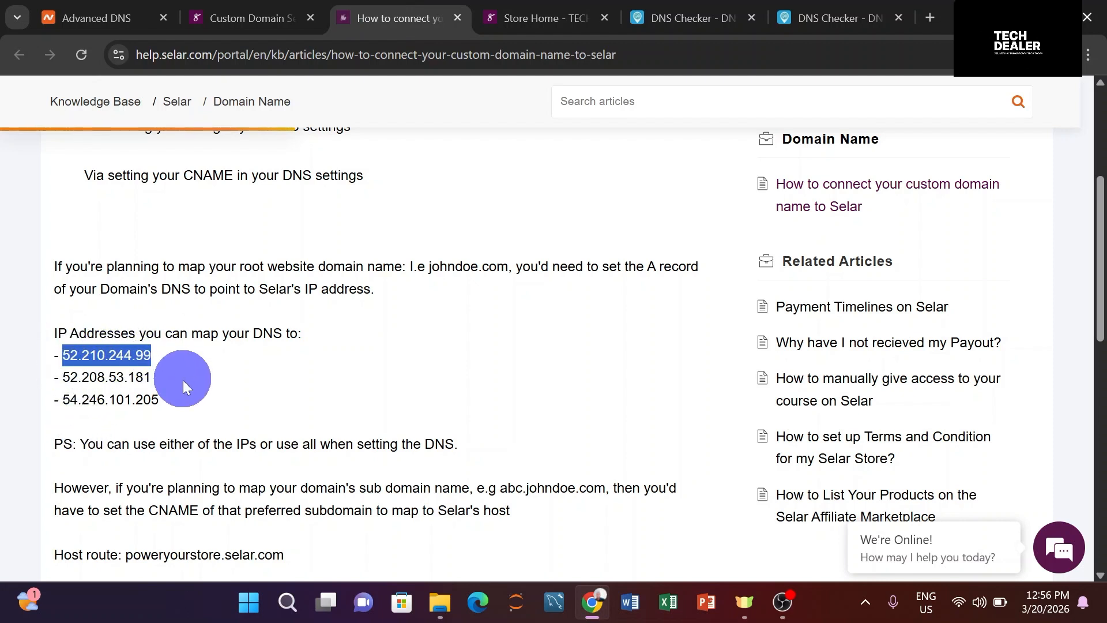
pyautogui.click(819, 19)
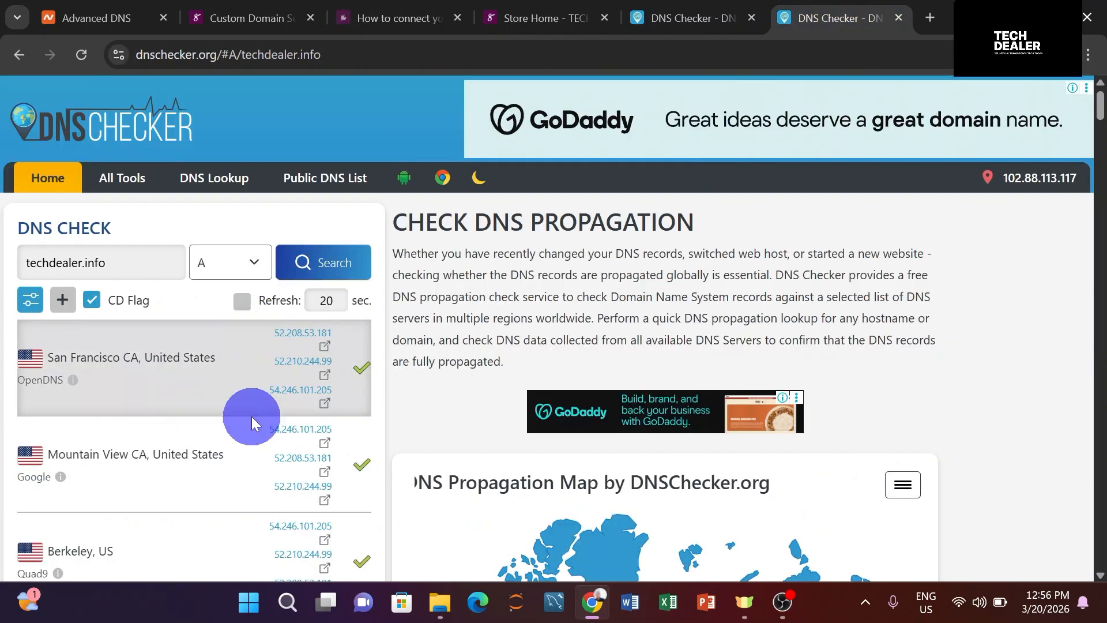
pyautogui.scroll(-1, 275, 420)
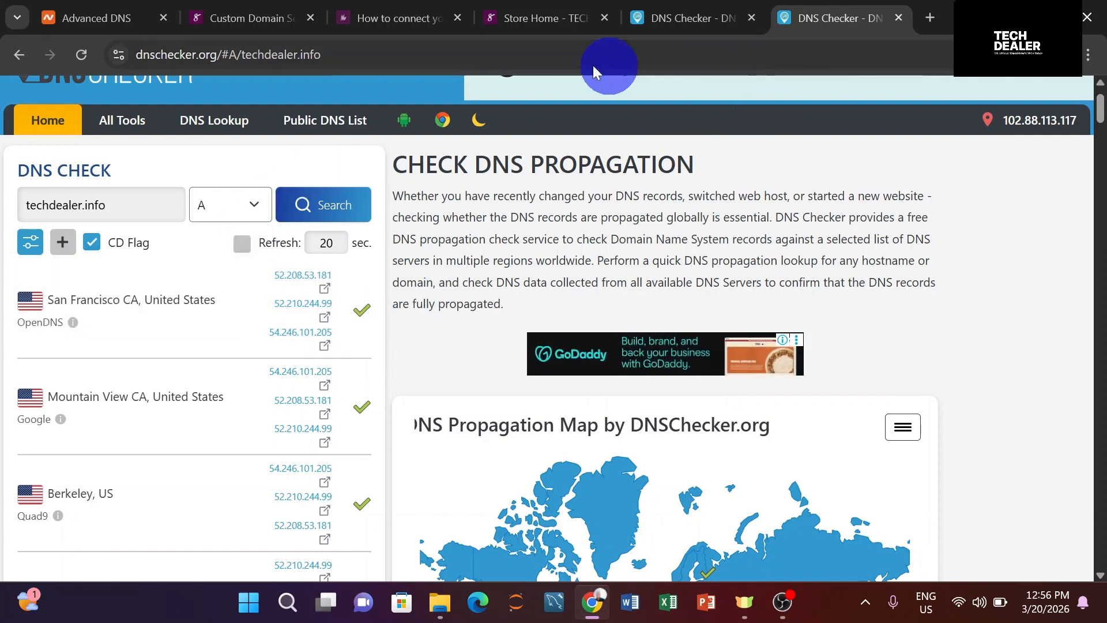
# Open techdealer.info in a new browser tab to check that the domain loads the Selar store.
pyautogui.click(933, 23)
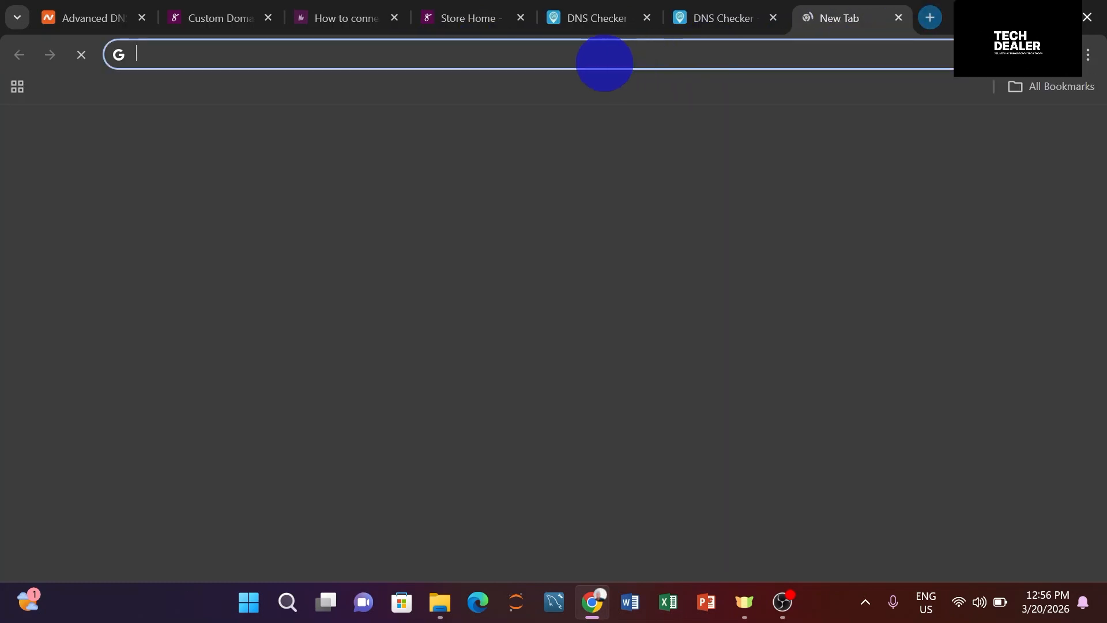
pyautogui.write('tec')
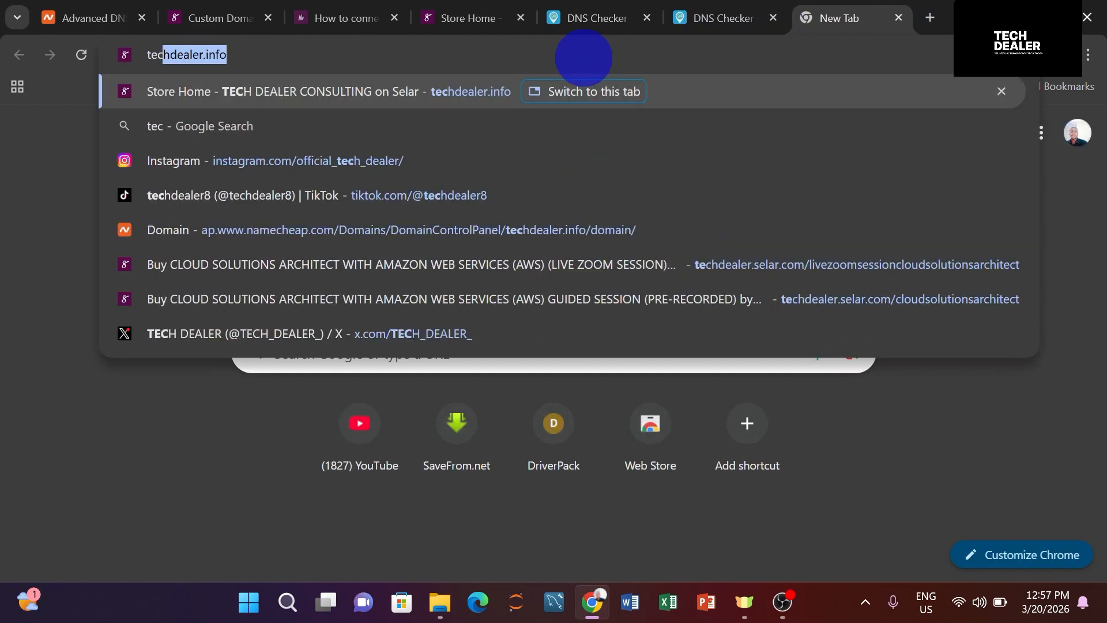
pyautogui.write('hdealer.in')
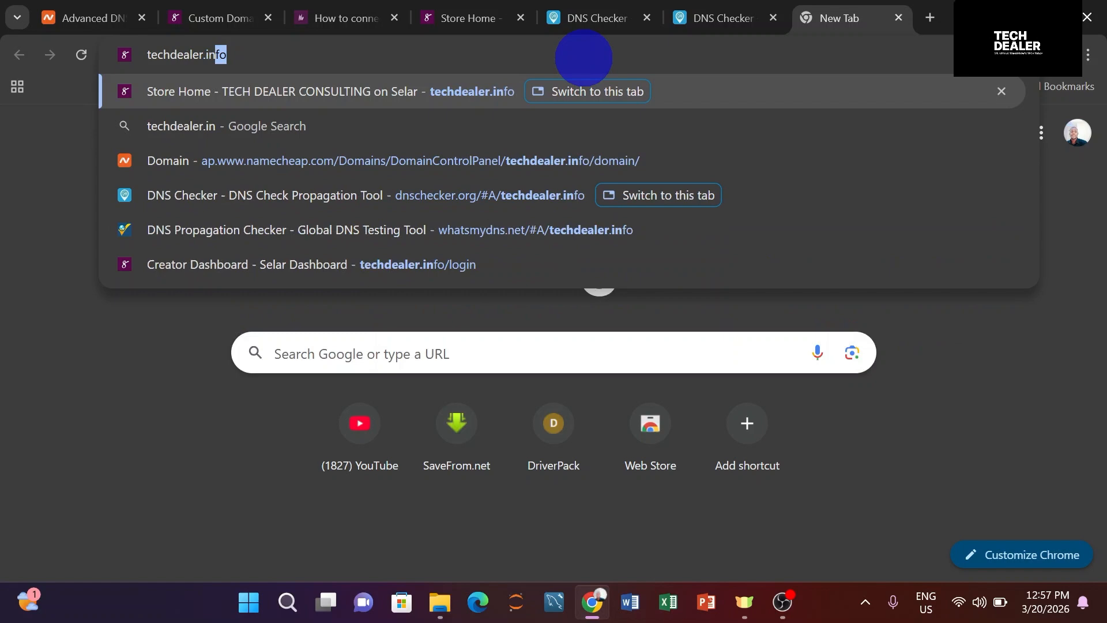
pyautogui.press('Return')
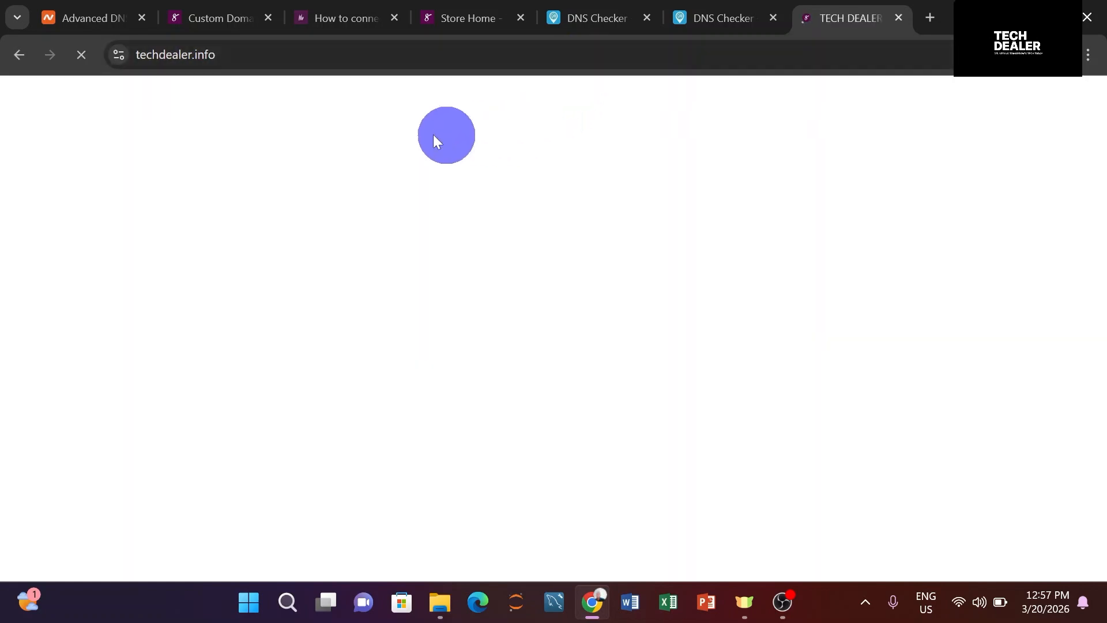